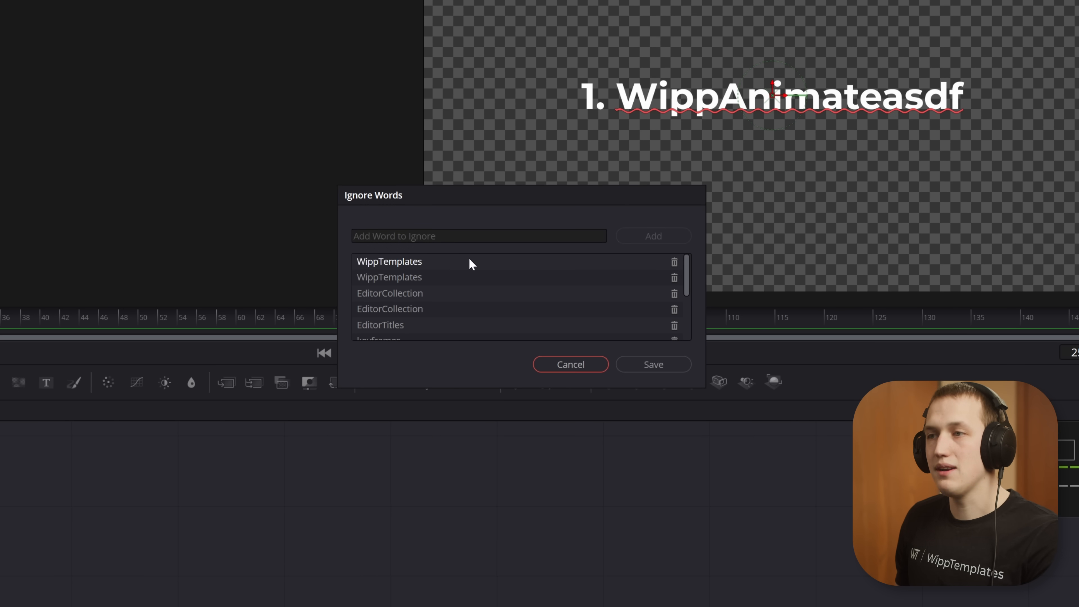
Review the full list of ignored spell-check words and save it
scroll(467, 294, "down", 5)
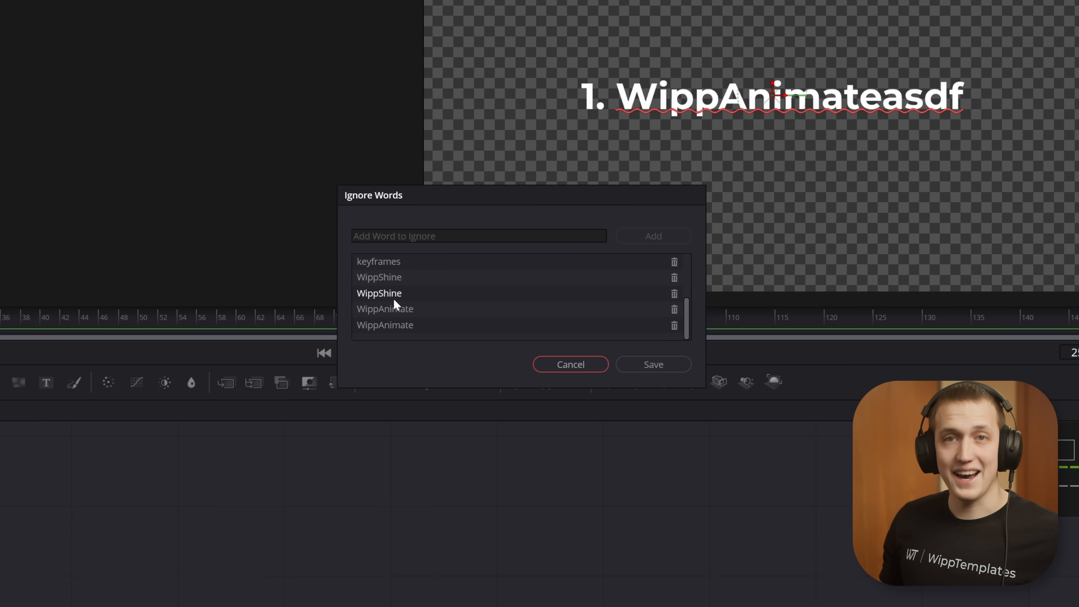
scroll(416, 297, "up", 5)
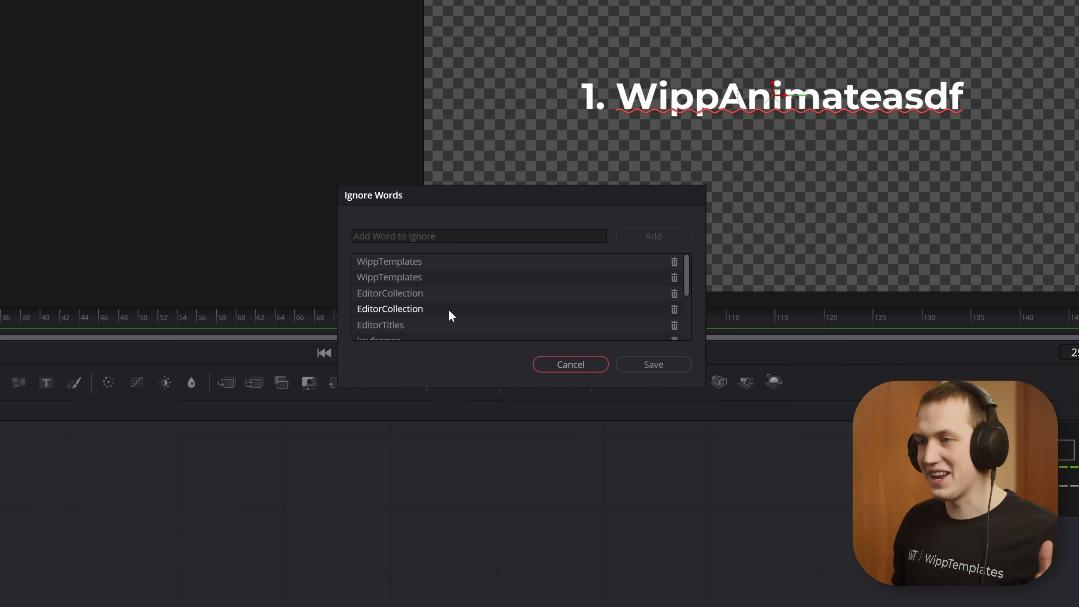
left_click(652, 363)
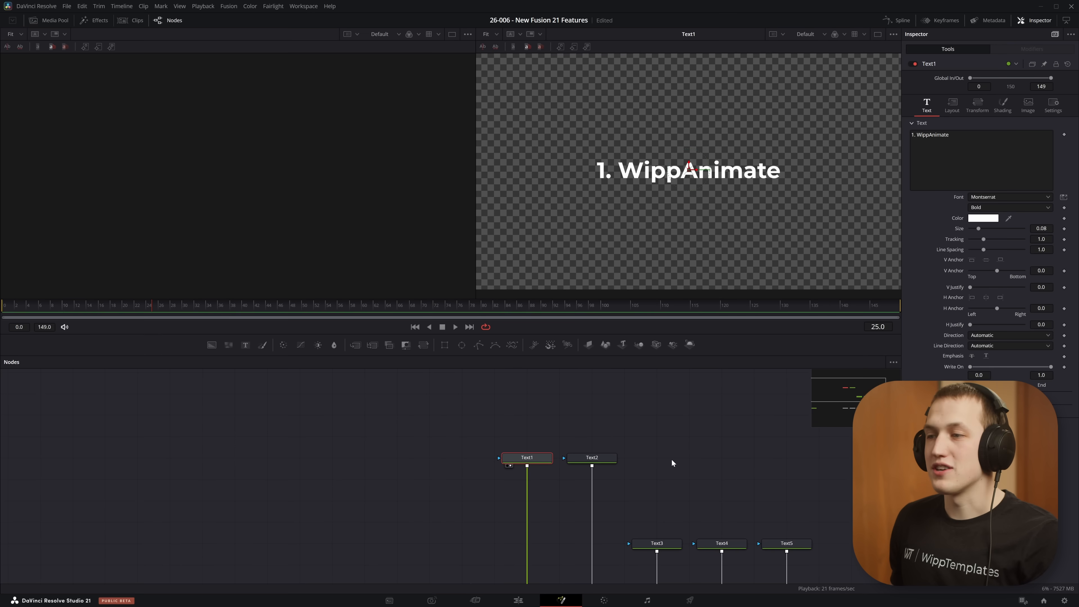
Select the text nodes, browse the fonts in the Font Browser, and set its previews to Display User Custom Text
left_click_drag(518, 420, 804, 540)
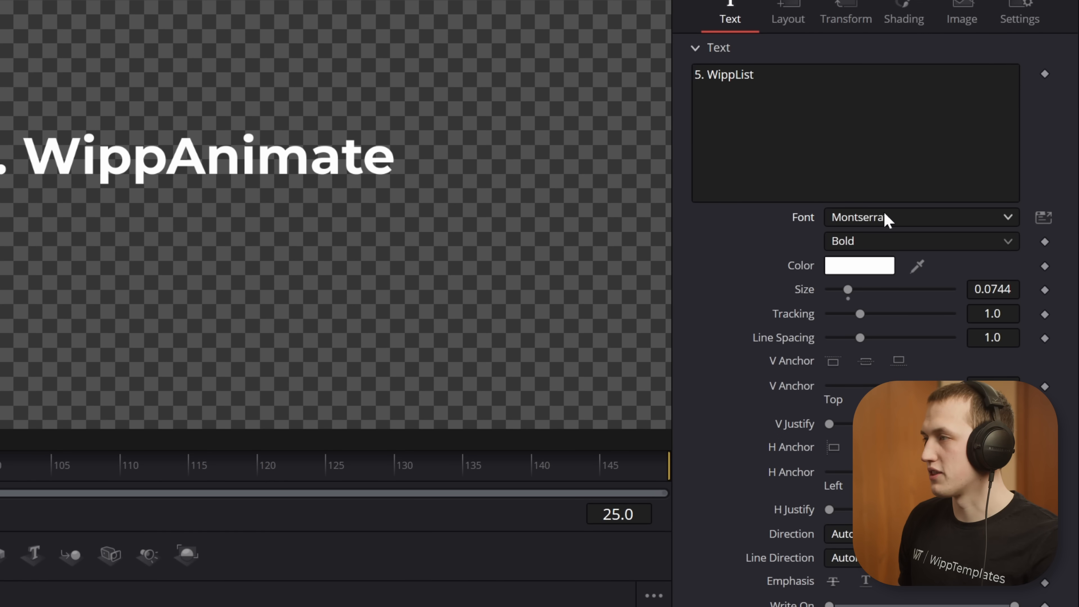
left_click(1043, 218)
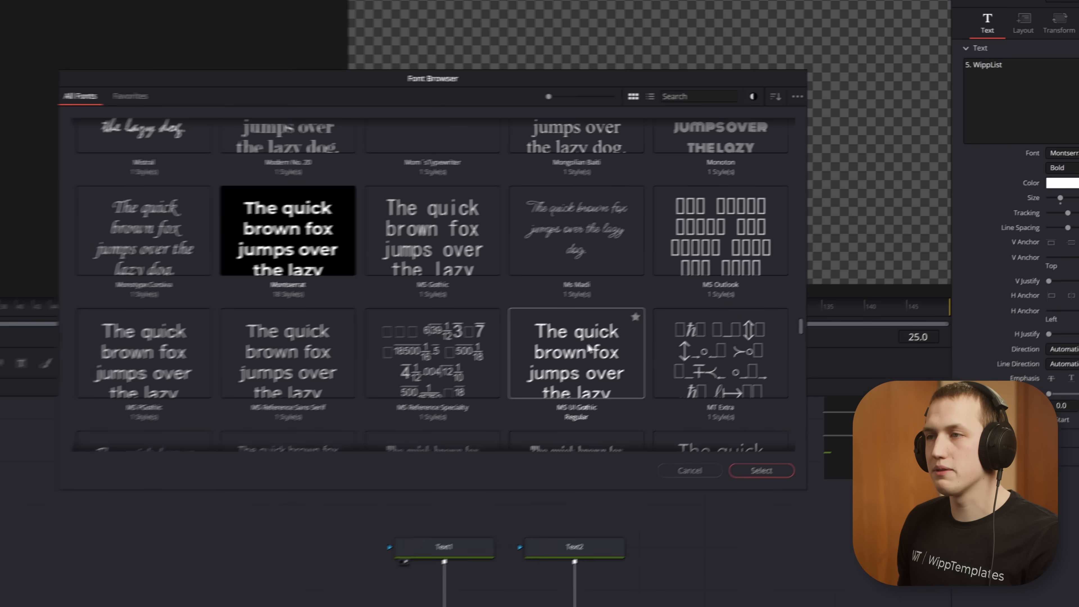
scroll(343, 325, "up", 3)
scroll(344, 325, "up", 2)
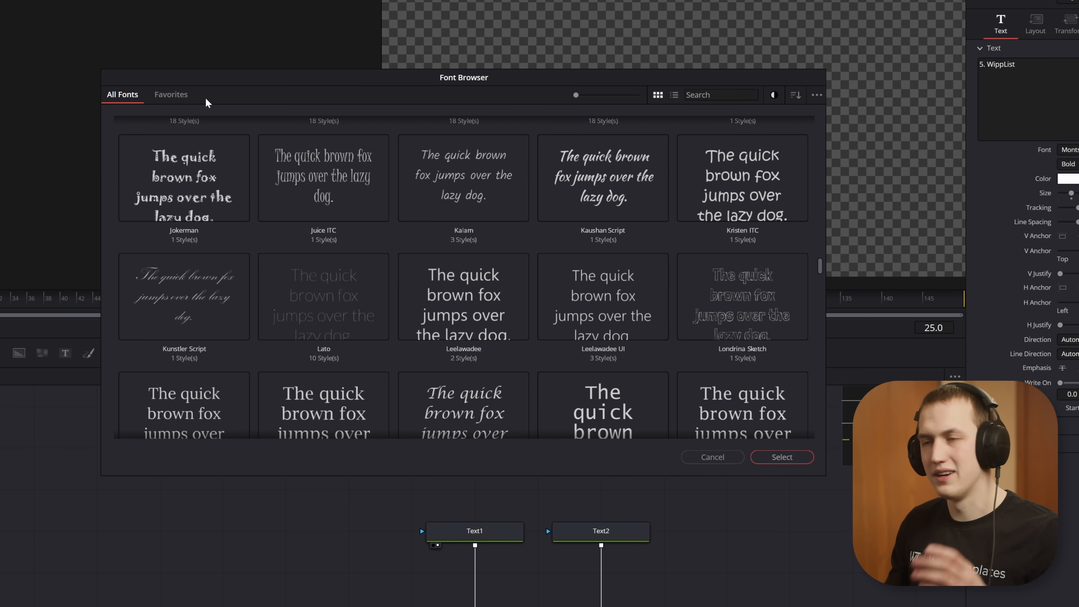
left_click(816, 98)
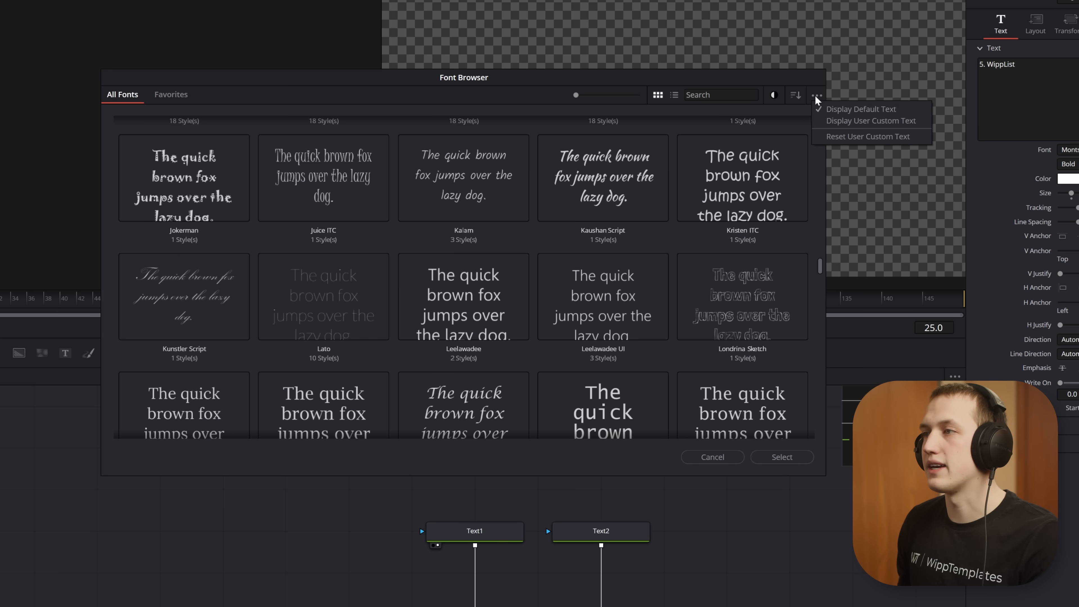
left_click(864, 122)
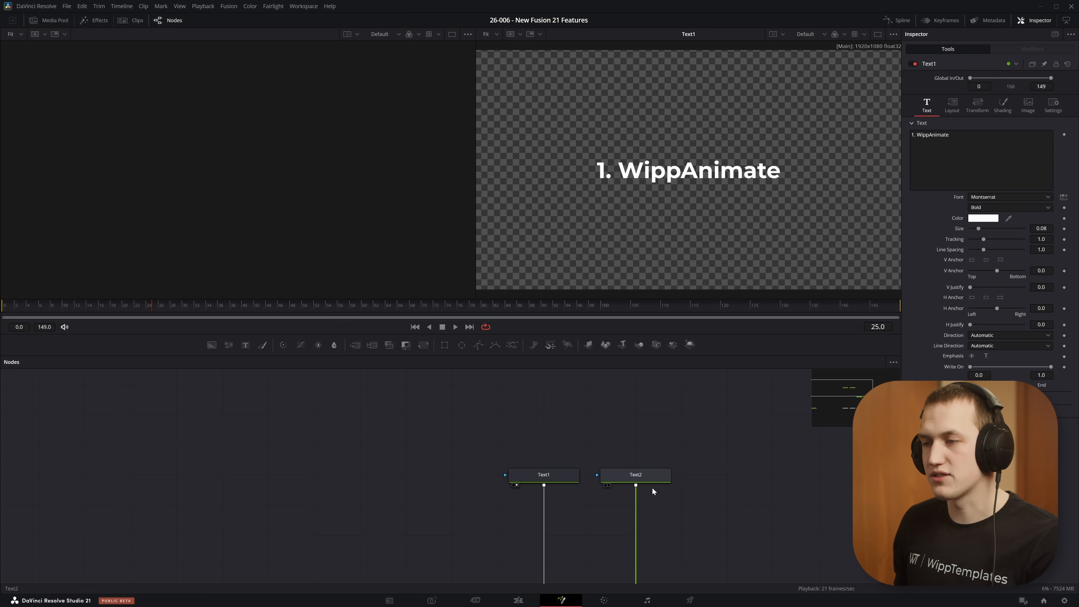
Select Text1 and Text2 for combined editing in the Inspector, and show Text1 in the first viewer and Text2 in the second
left_click_drag(484, 425, 738, 491)
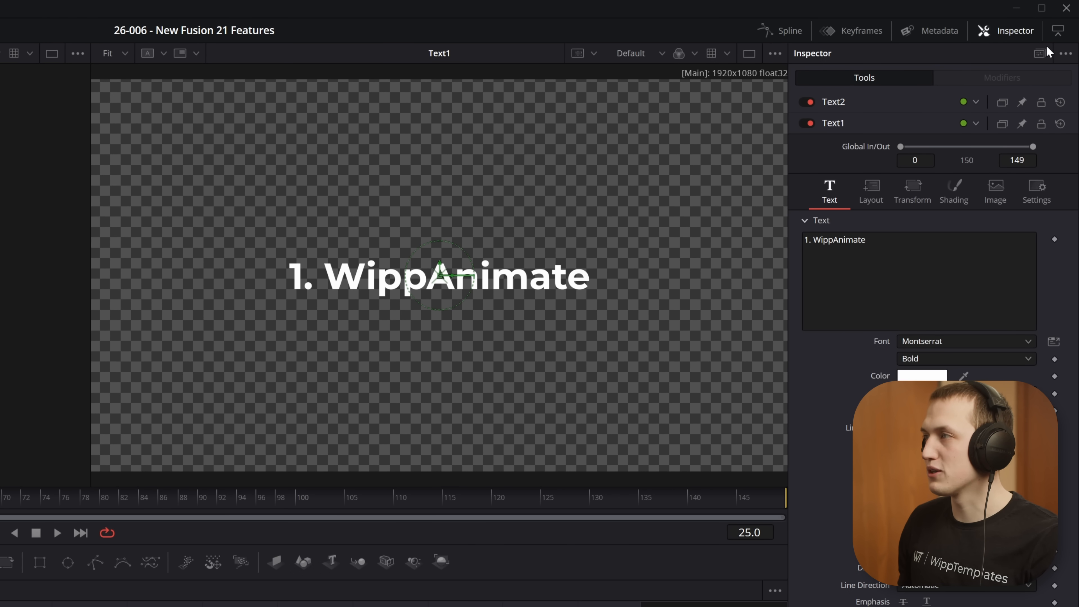
left_click(1043, 51)
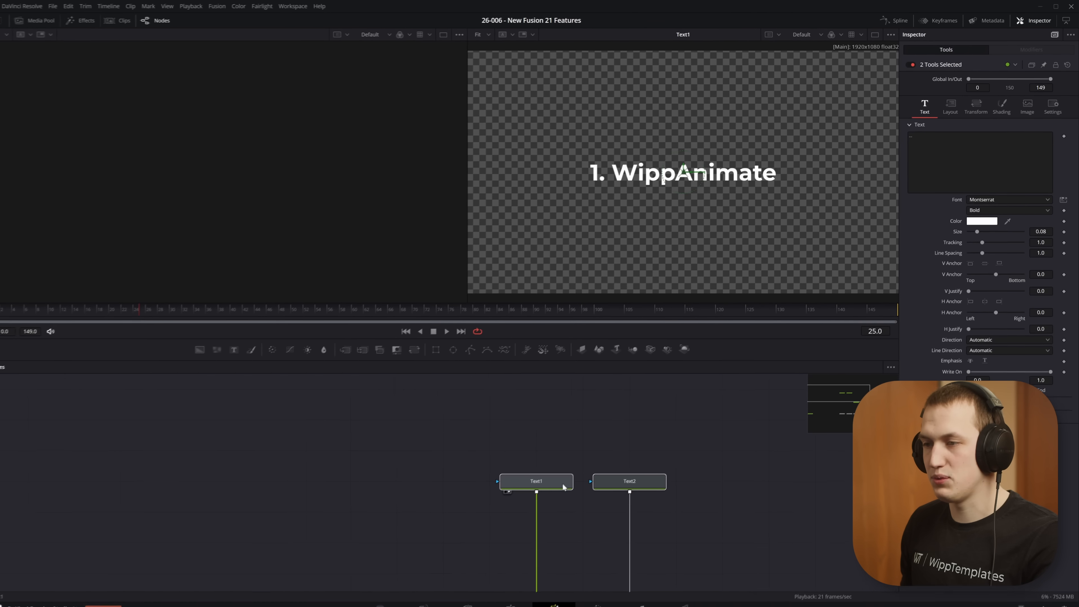
left_click(563, 484)
key("1")
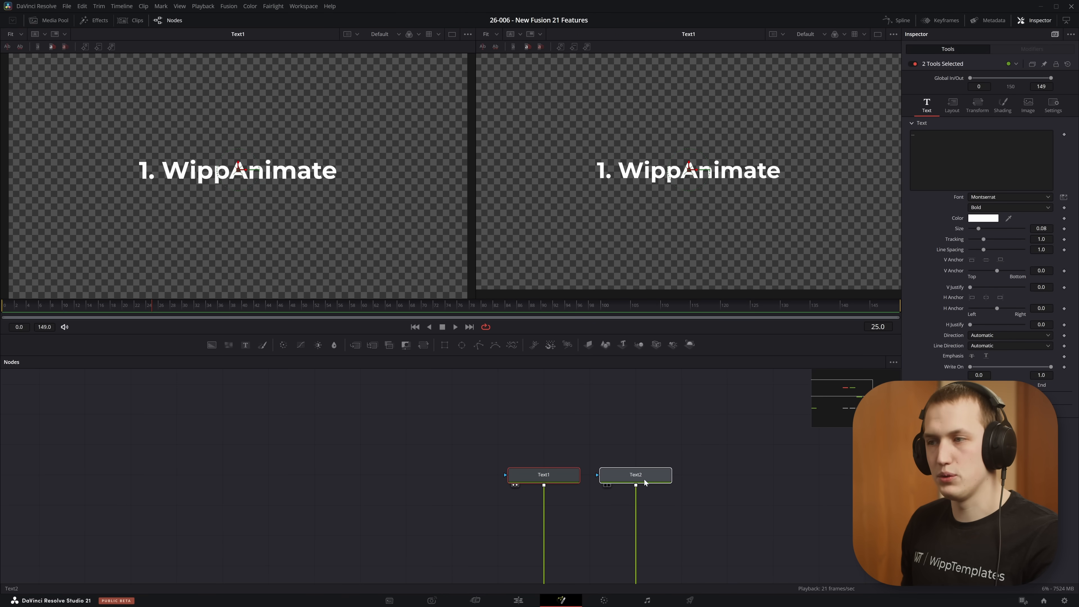
left_click(658, 479)
key("2")
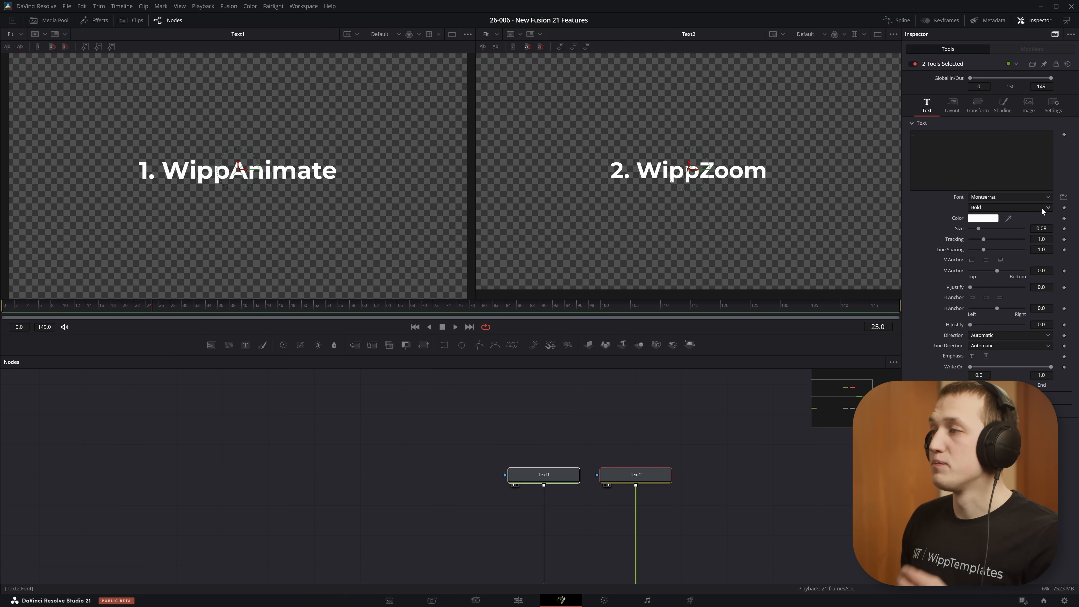
Enlarge both texts to size 0.104, lower Text2 to a center Y of about 0.437, and raise Text1 in its viewer
mouse_move(1041, 228)
left_mouse_down()
mouse_move(1073, 229)
mouse_move(1016, 229)
mouse_move(1078, 229)
mouse_move(1052, 229)
left_mouse_up()
left_click(953, 106)
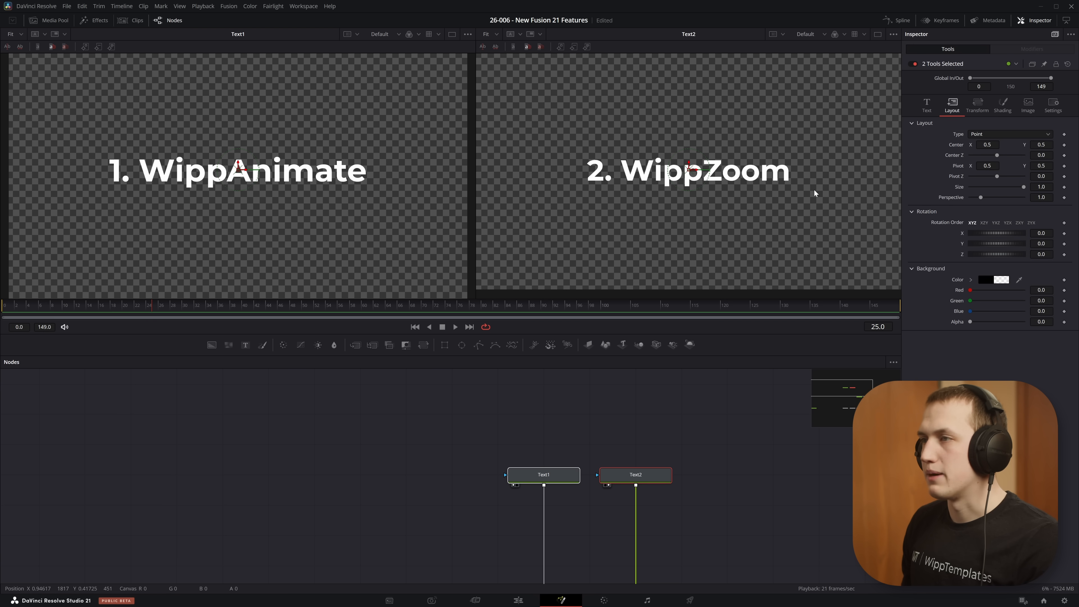
left_click_drag(689, 165, 613, 194)
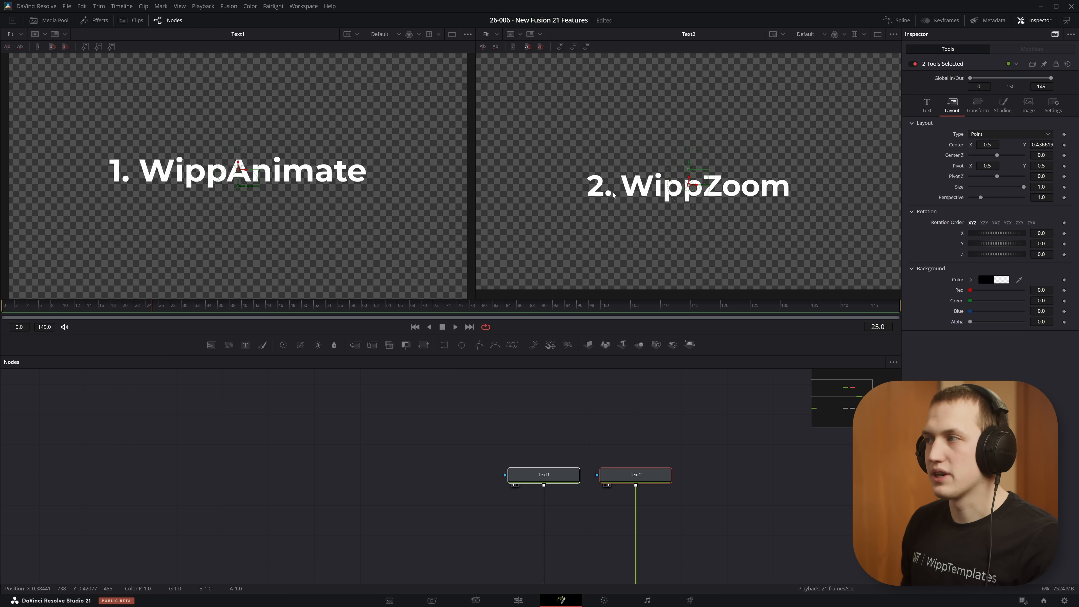
left_click_drag(239, 169, 238, 146)
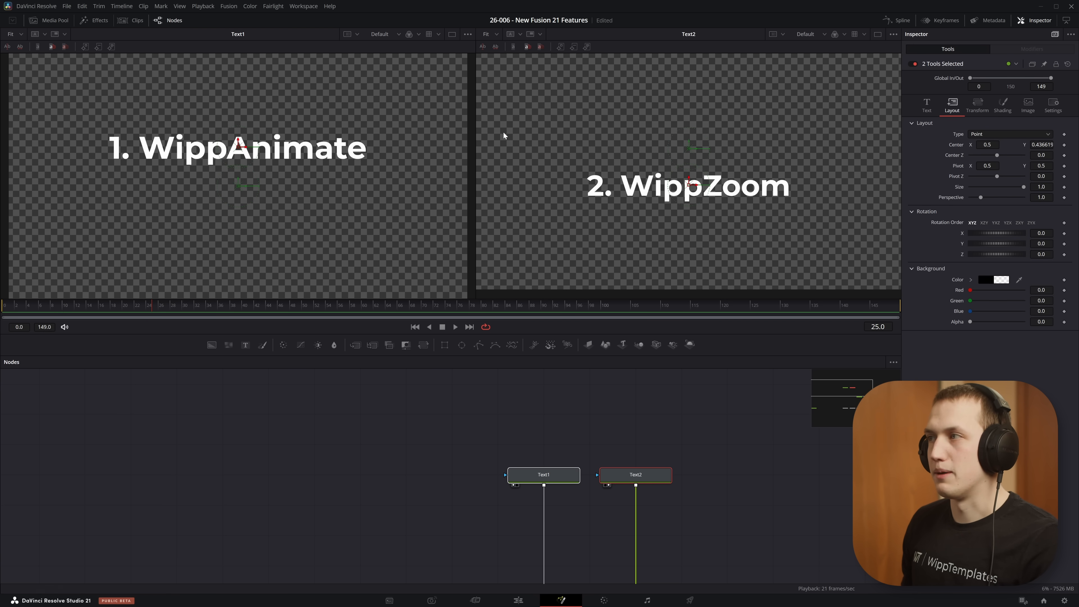
Reselect the Text1 and Text2 nodes and lower both texts together with a relative change to their Center Y
left_click_drag(761, 396, 457, 507)
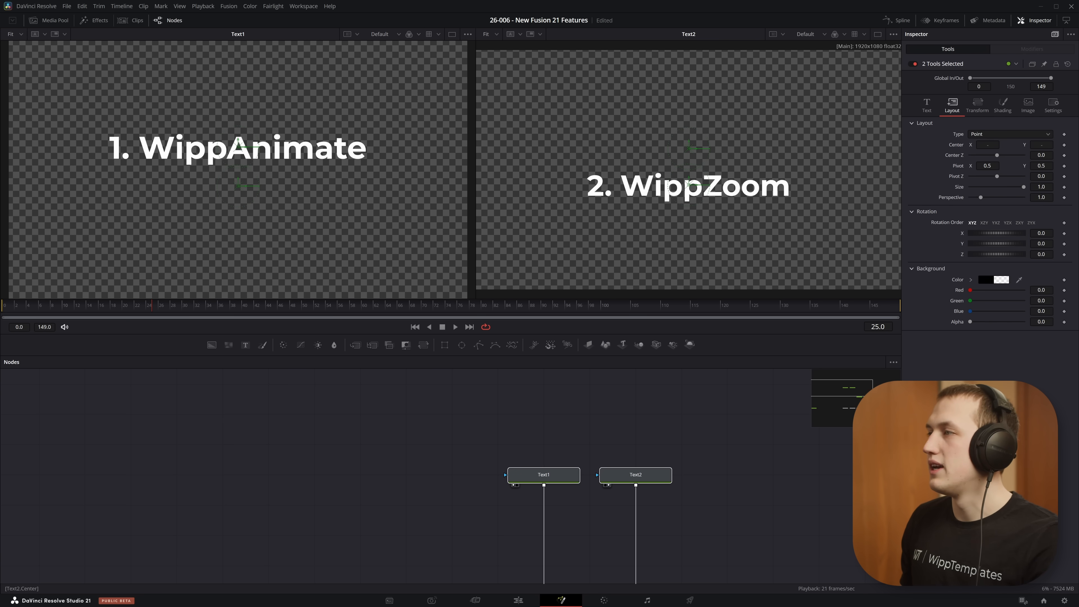
left_click_drag(1041, 145, 1011, 145)
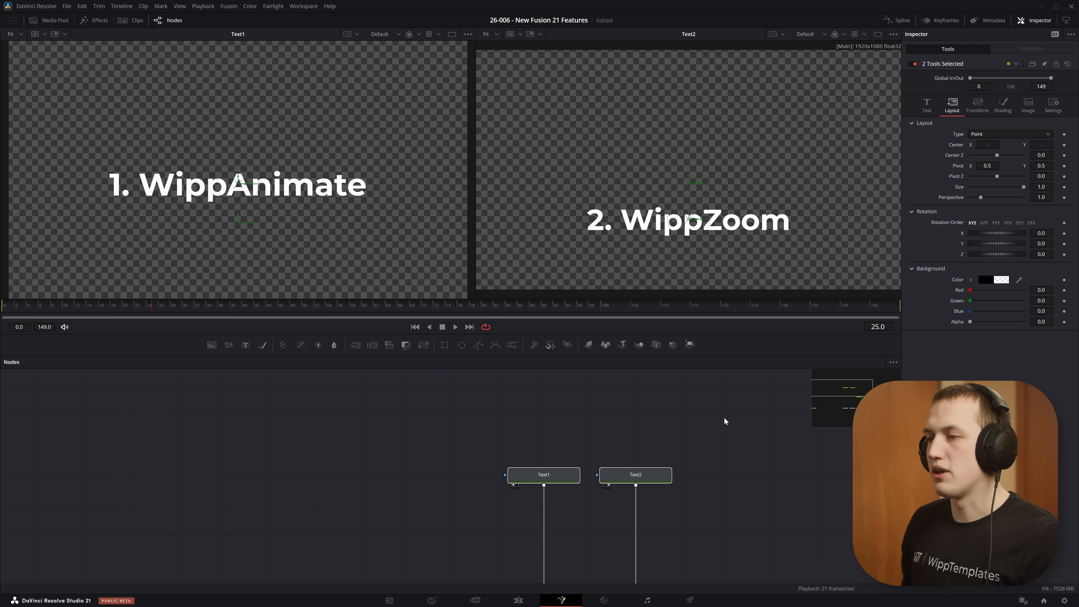
Select only the Text2 node and increase its text size
left_click(714, 421)
left_click(658, 476)
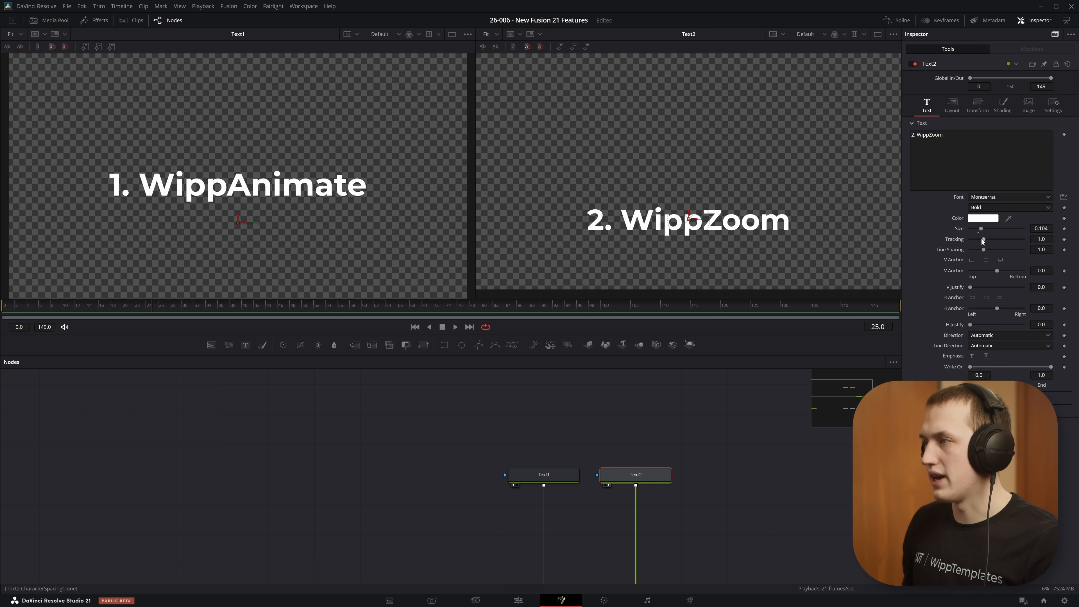
mouse_move(980, 230)
left_mouse_down()
mouse_move(990, 230)
mouse_move(981, 235)
left_mouse_up()
Reselect Text1 and Text2, reduce both sizes with relative adjustments, and raise both texts by multiplying their Center Y
left_click_drag(698, 417, 487, 521)
mouse_move(1042, 228)
left_mouse_down()
mouse_move(1011, 228)
mouse_move(1054, 229)
mouse_move(1043, 229)
left_mouse_up()
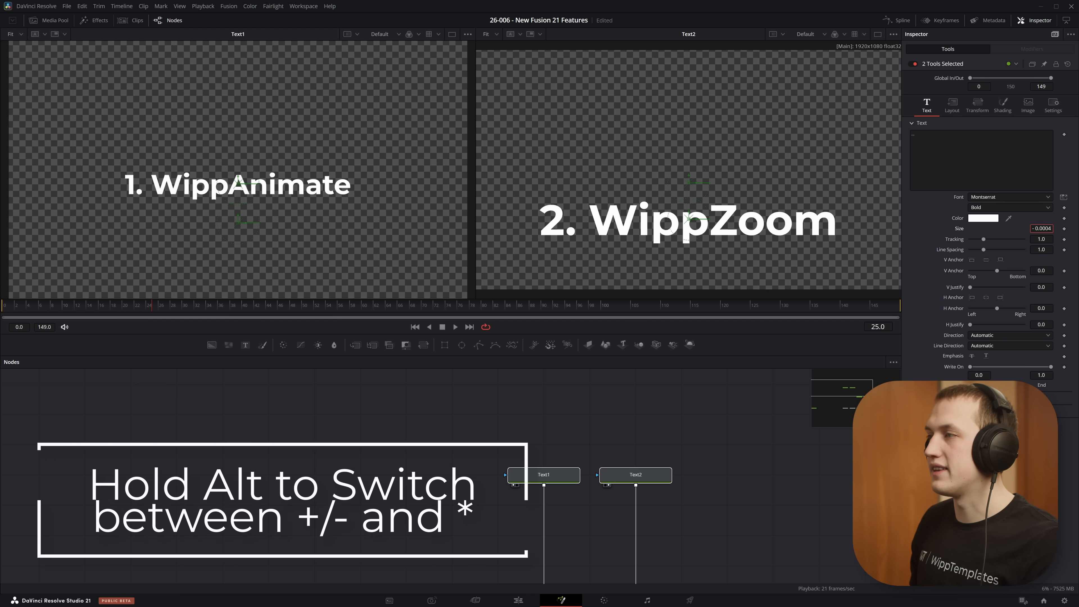
left_click_drag(1041, 229, 1042, 229)
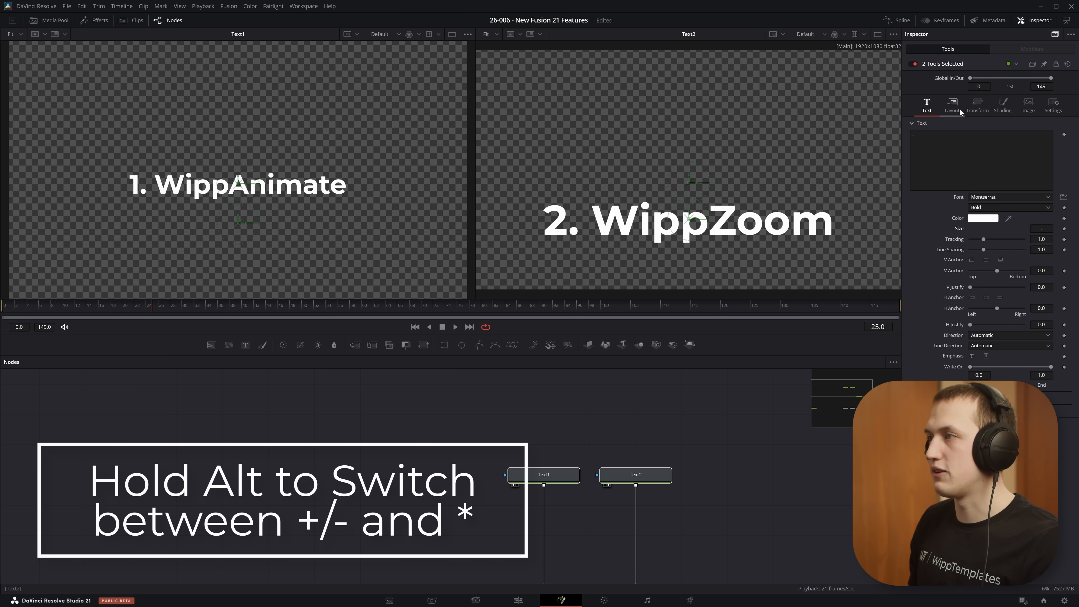
left_click(955, 105)
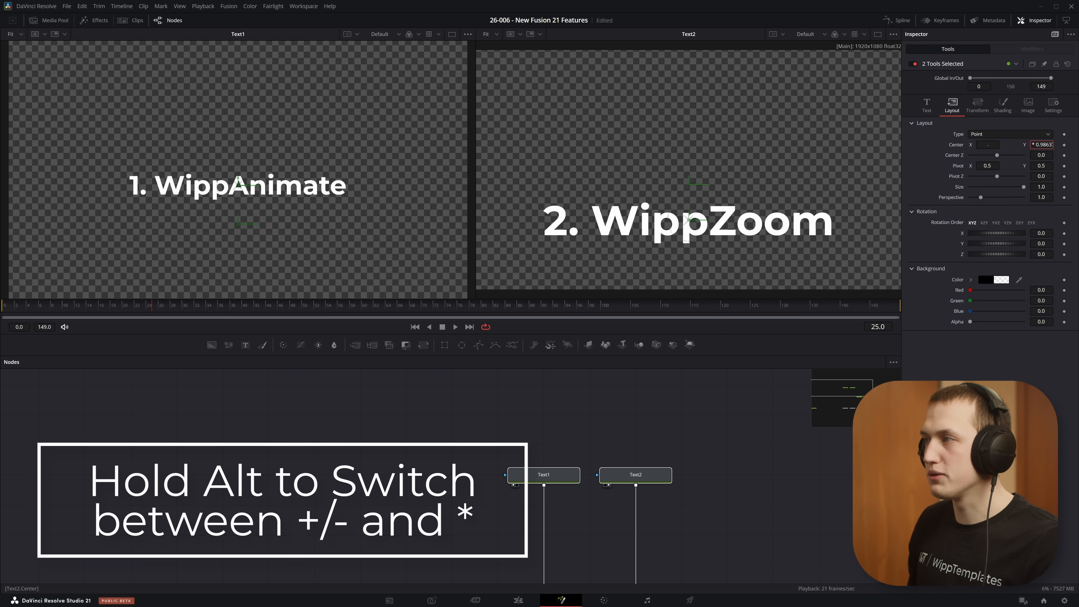
left_click_drag(1041, 144, 1041, 144)
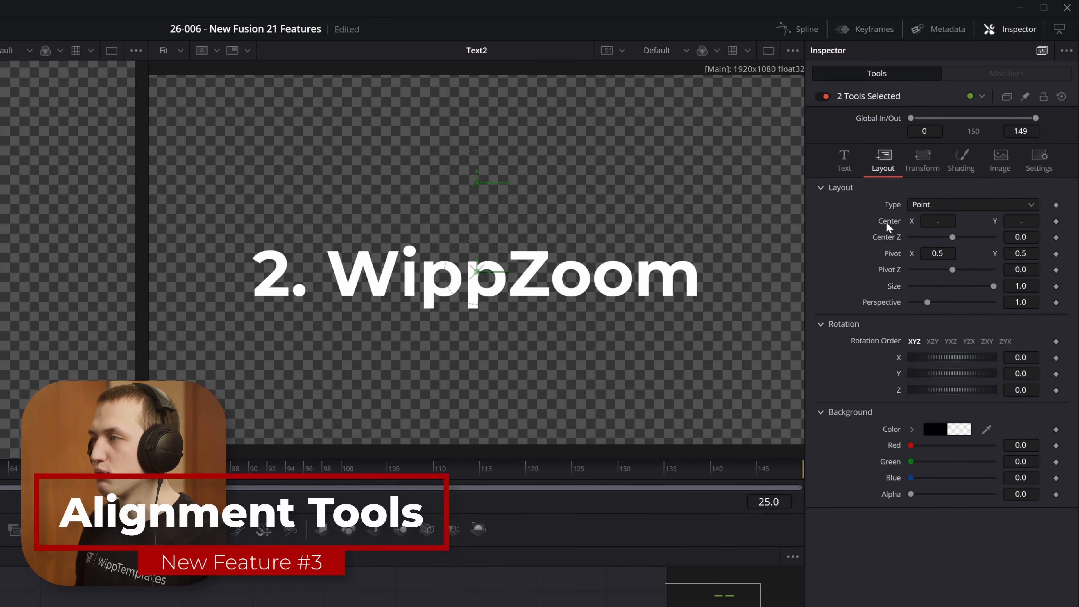
Align the two texts vertically by setting their Center Y values to First
right_click(930, 176)
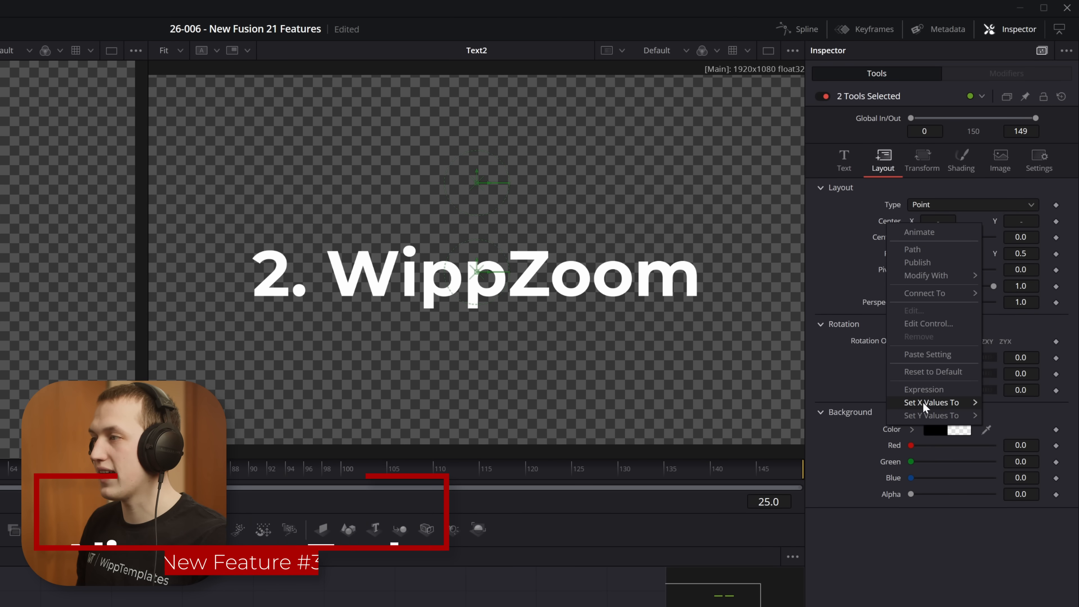
mouse_move(943, 402)
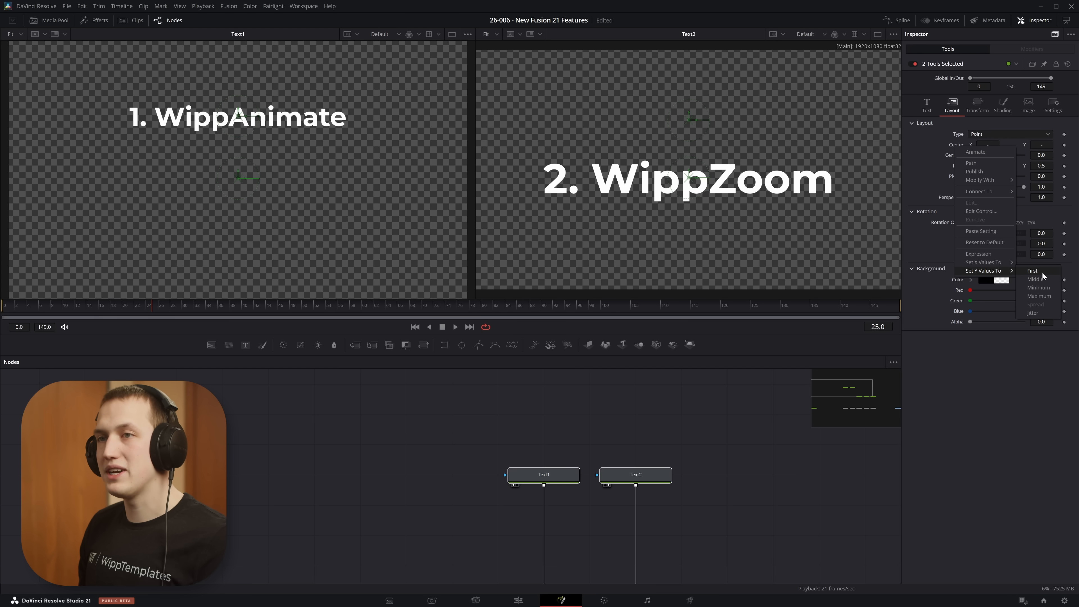
left_click(1042, 271)
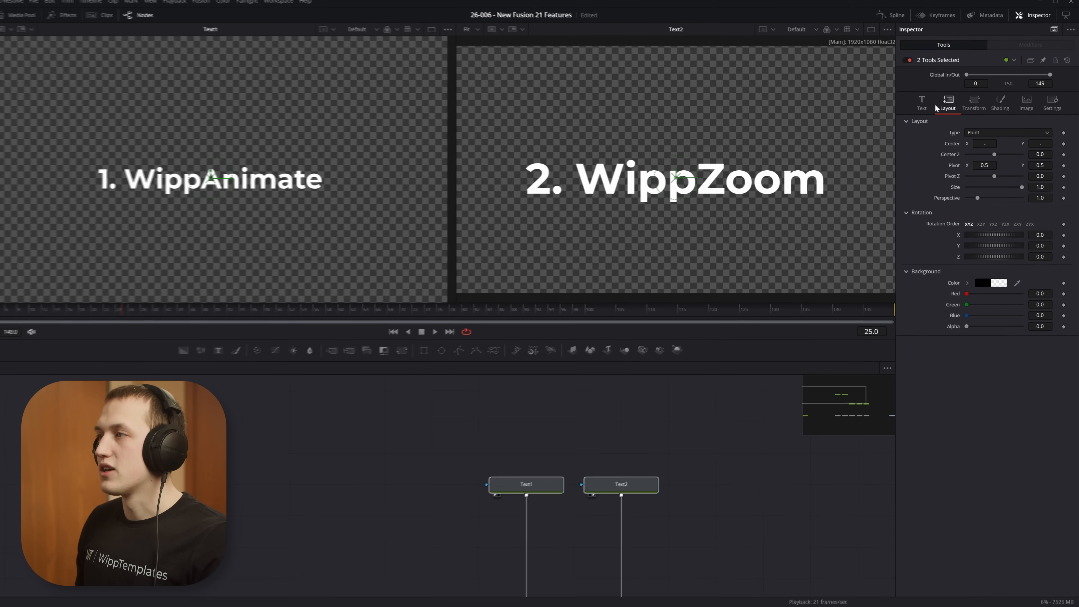
Match the two texts' sizes by setting their Size values to Maximum
left_click(927, 105)
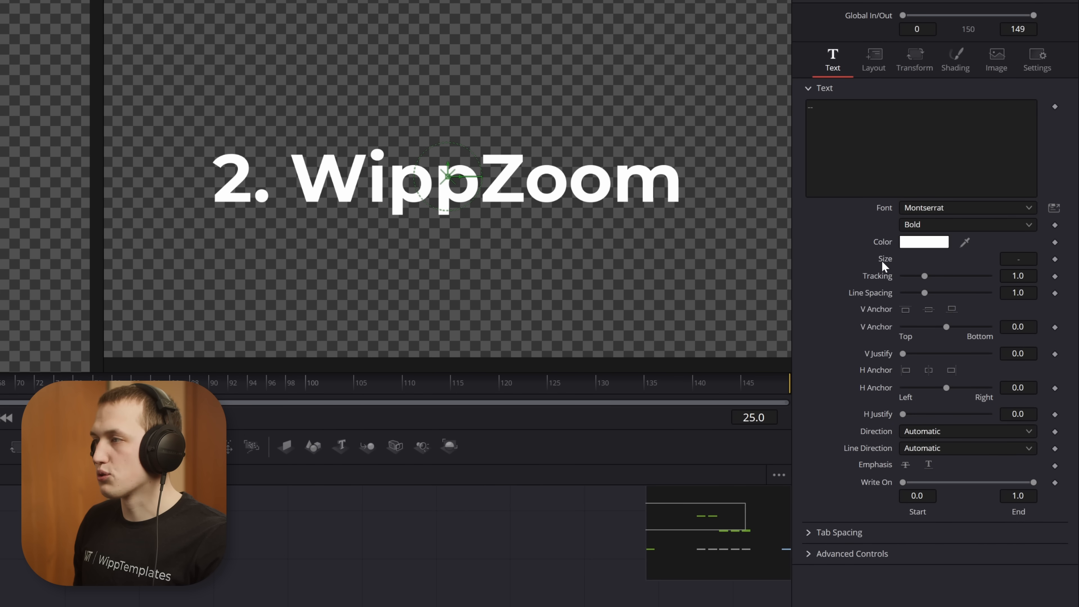
right_click(885, 257)
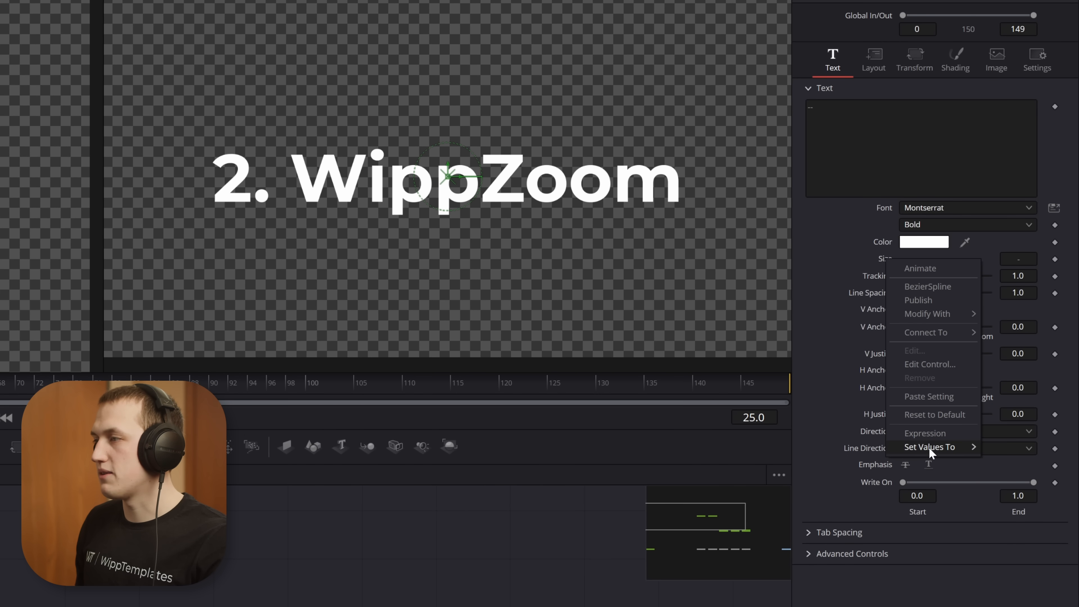
mouse_move(930, 446)
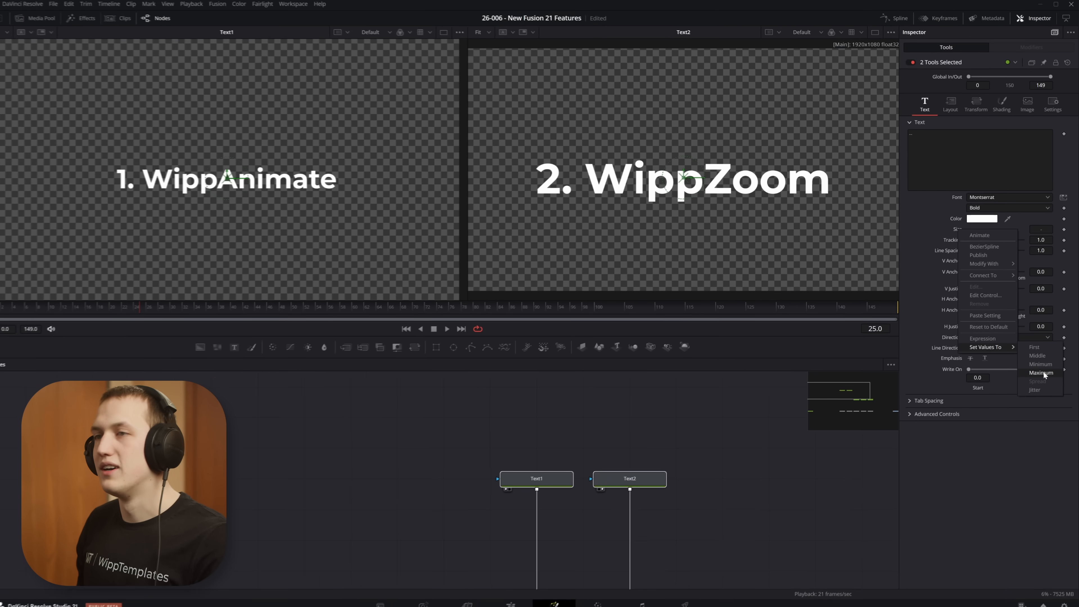
left_click(1042, 372)
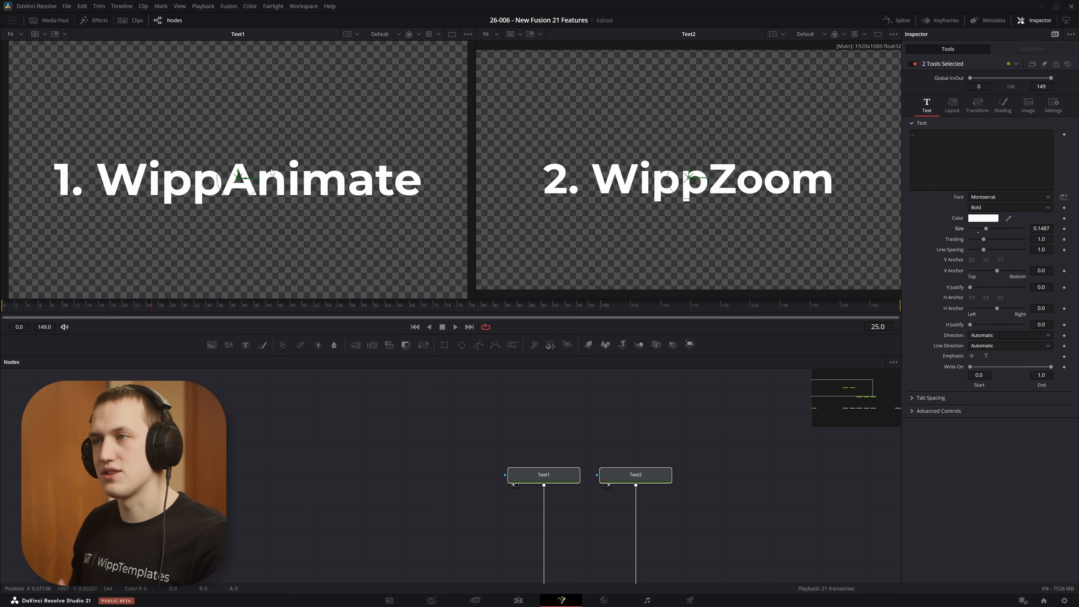
Reset the center of both texts and move the Text1 and Text2 nodes in line with Text3 to Text5
left_click(962, 114)
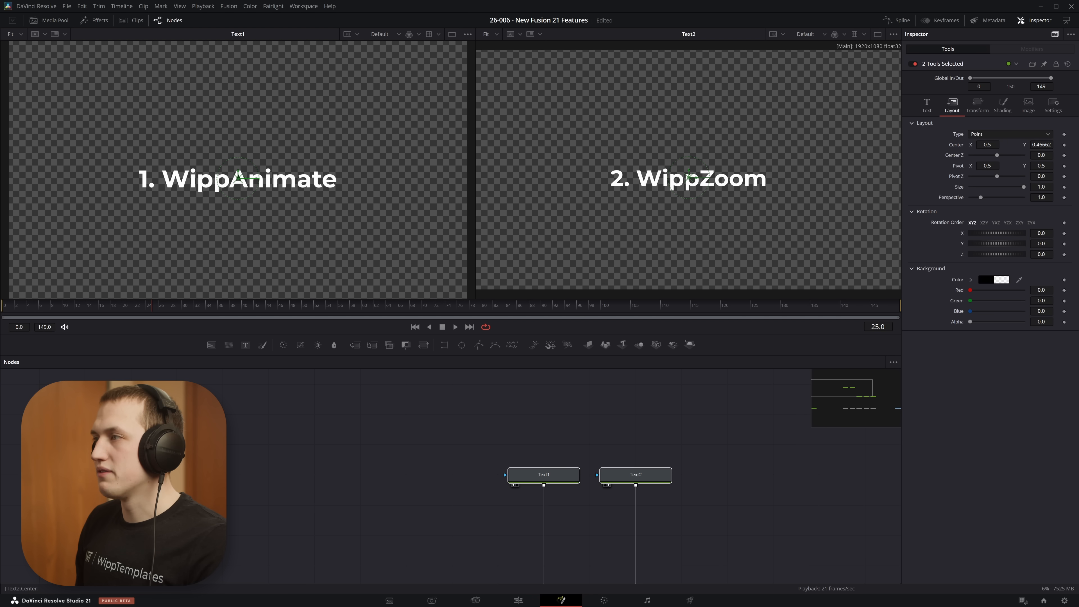
double_click(955, 148)
scroll(704, 514, "down", 2)
left_click_drag(716, 521, 675, 436)
left_click_drag(576, 410, 578, 471)
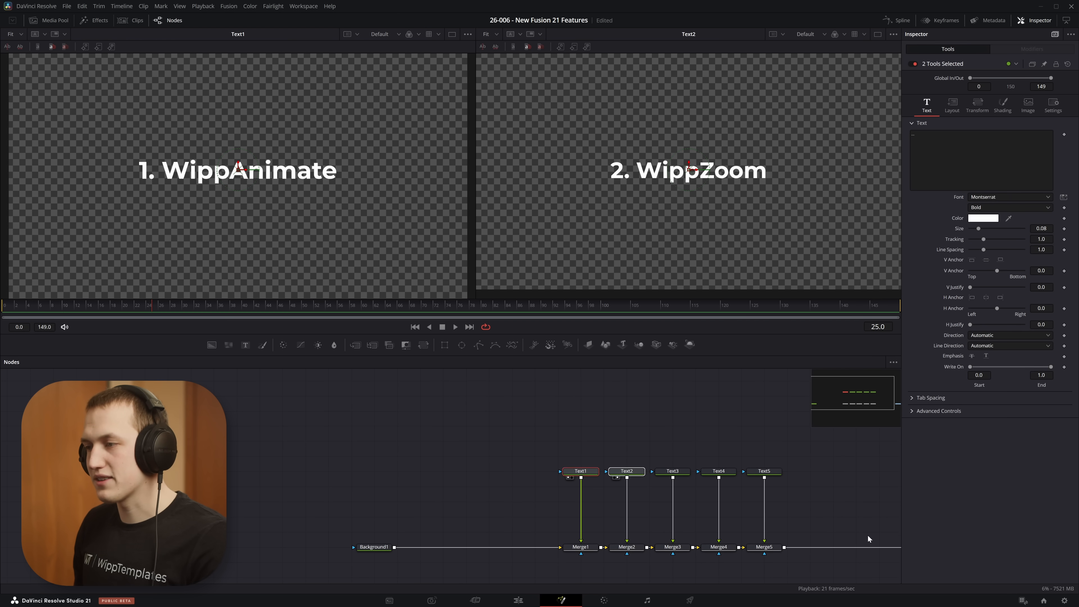
Show the MediaOut1 node in the second viewer
left_click_drag(869, 537, 721, 527)
left_click(717, 521)
key("2")
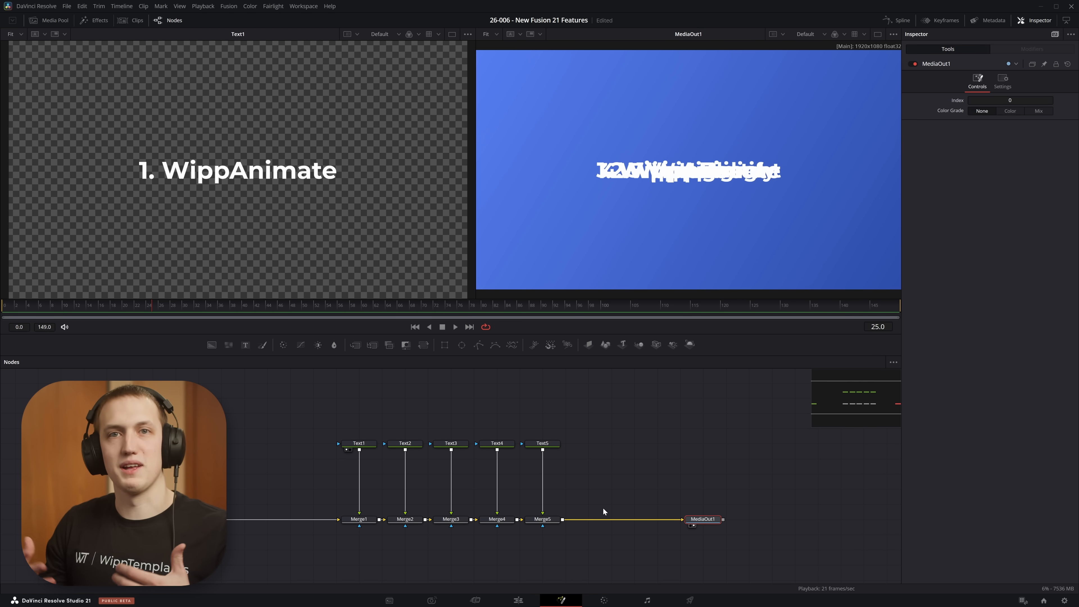
Move the Text1 title "1. WippAnimate" straight up near the top of the frame
left_click(359, 444)
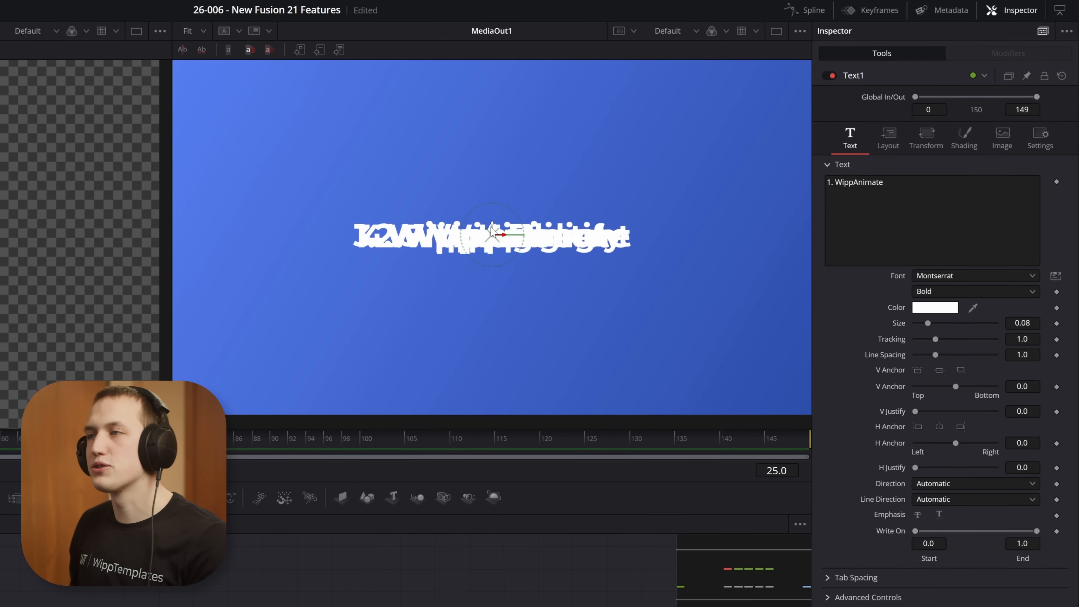
left_click_drag(492, 232, 485, 120)
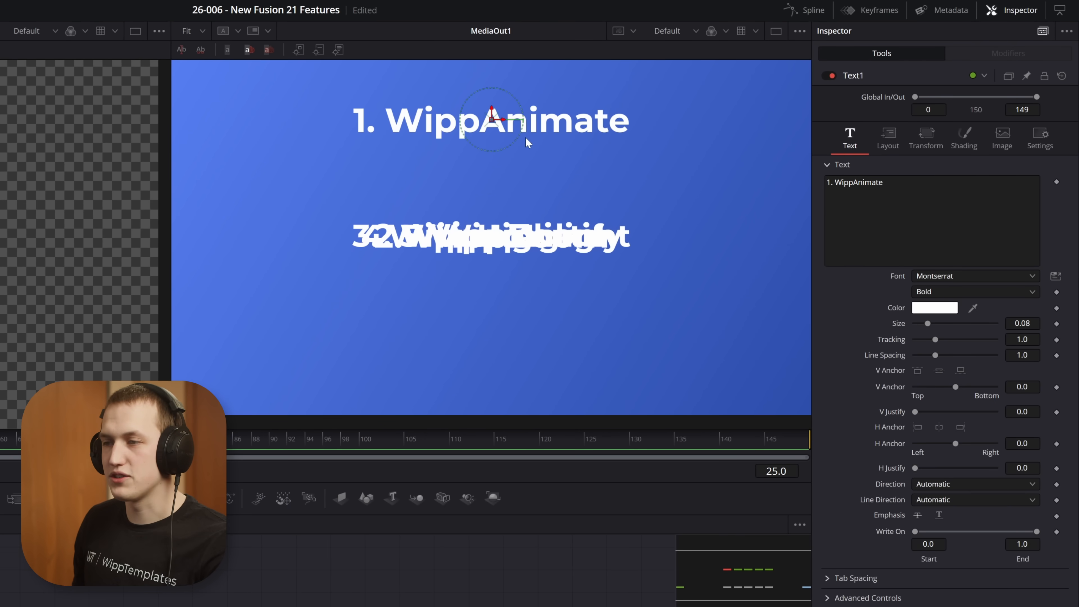
Move "5. WippList" near the bottom of the frame, "2. WippZoom" below "1. WippAnimate" and "4. WippMagnify" just above "5. WippList"
left_click(295, 606)
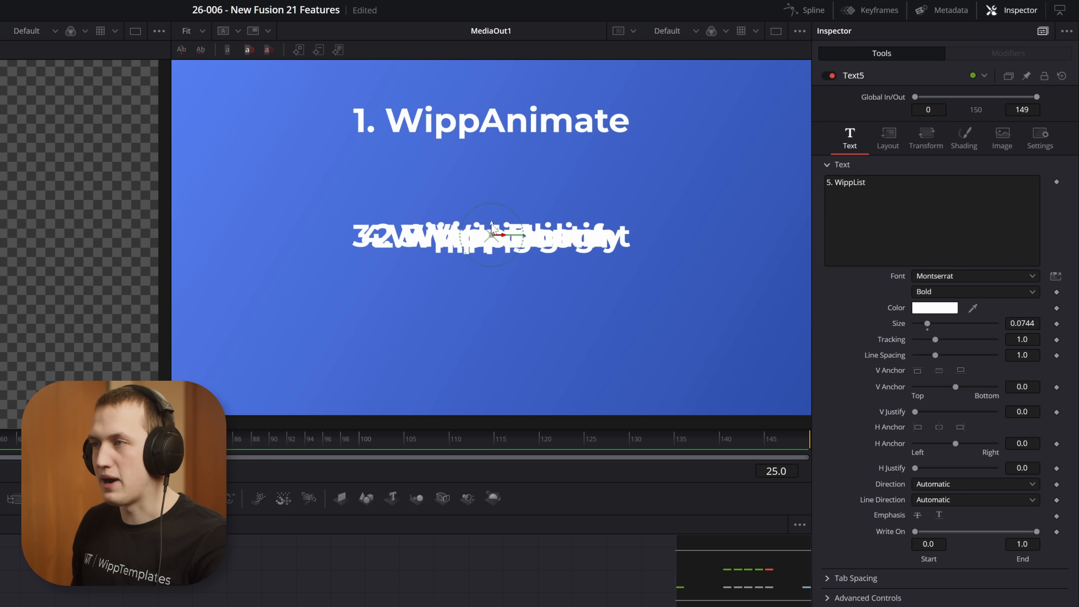
left_click_drag(492, 226, 492, 347)
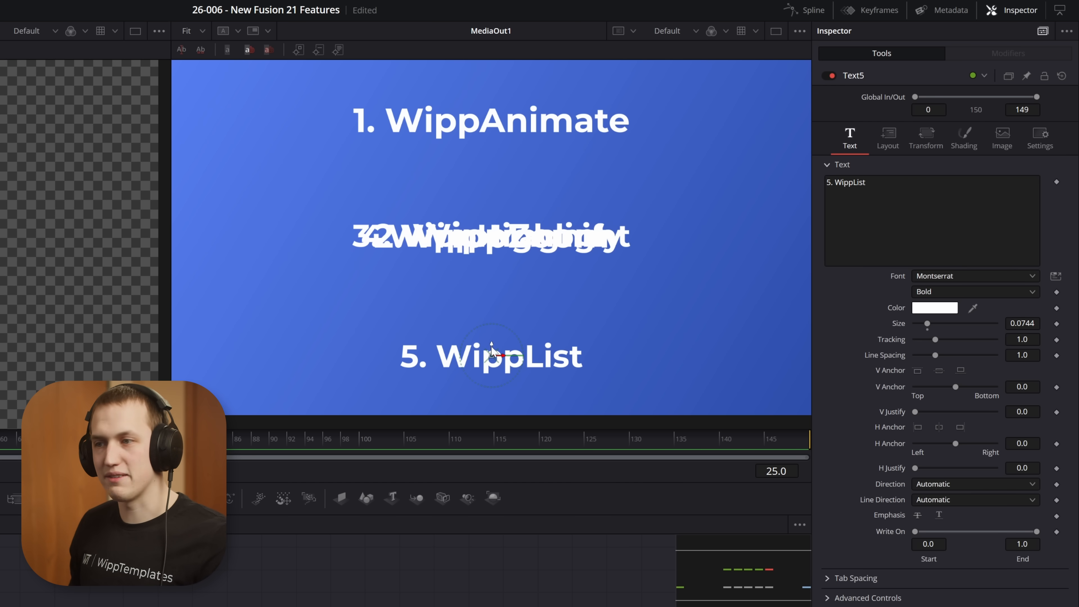
left_click(157, 605)
left_click_drag(492, 226, 492, 167)
left_click(532, 213)
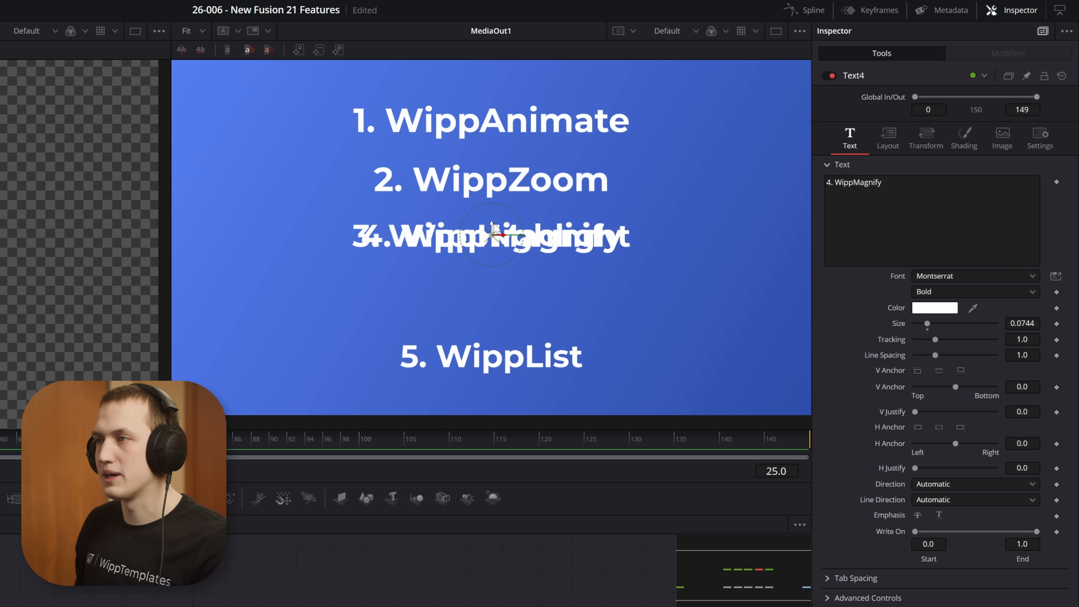
left_click_drag(493, 226, 495, 309)
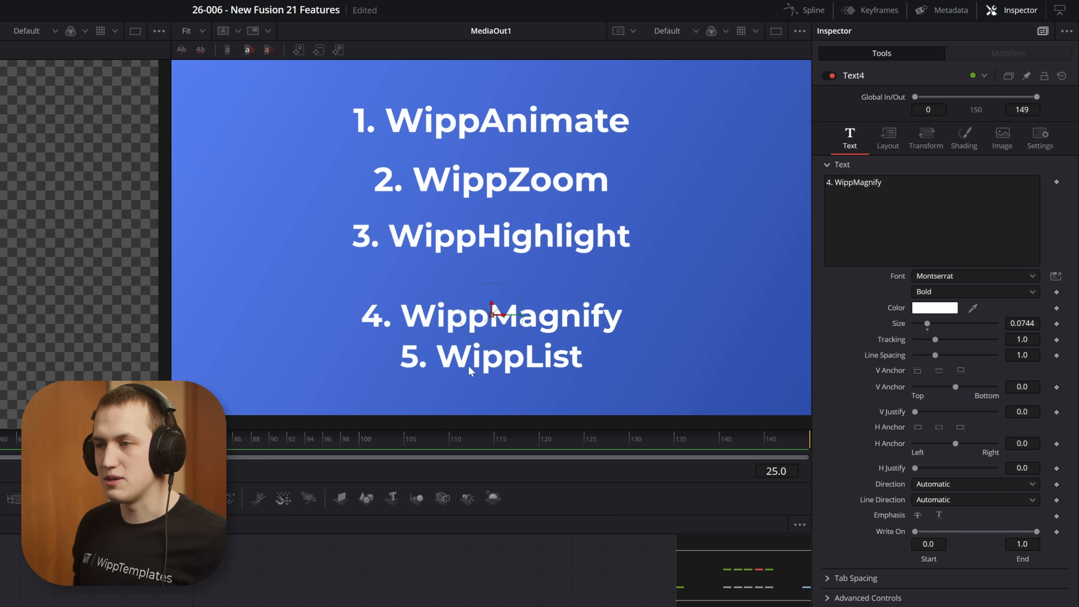
Select all five text nodes and even out their vertical spacing by setting their Center Y values to Spread
left_click(127, 567)
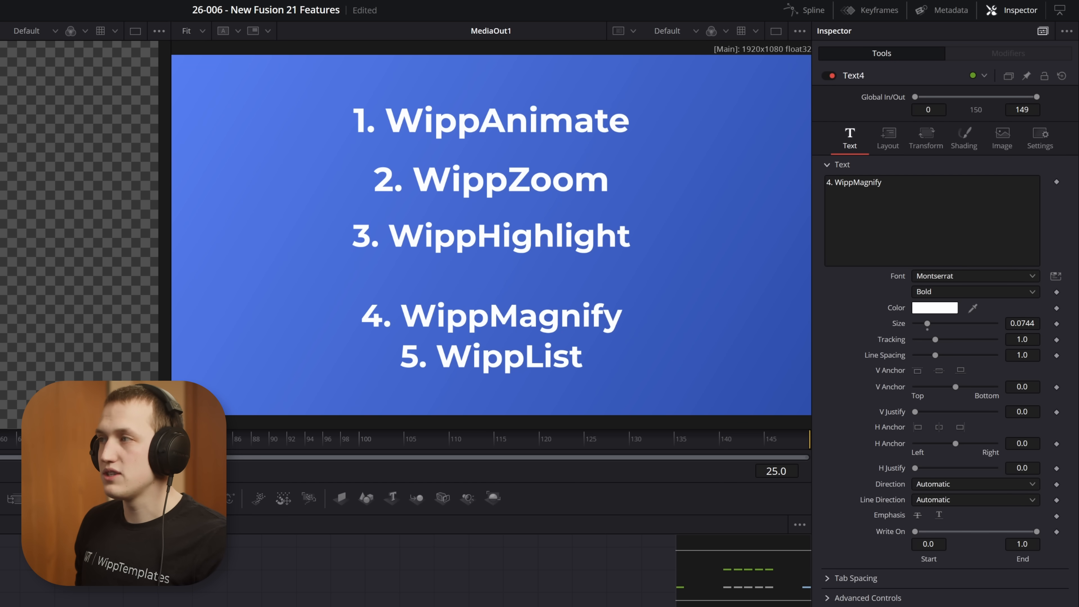
key("ctrl+a")
left_click(890, 136)
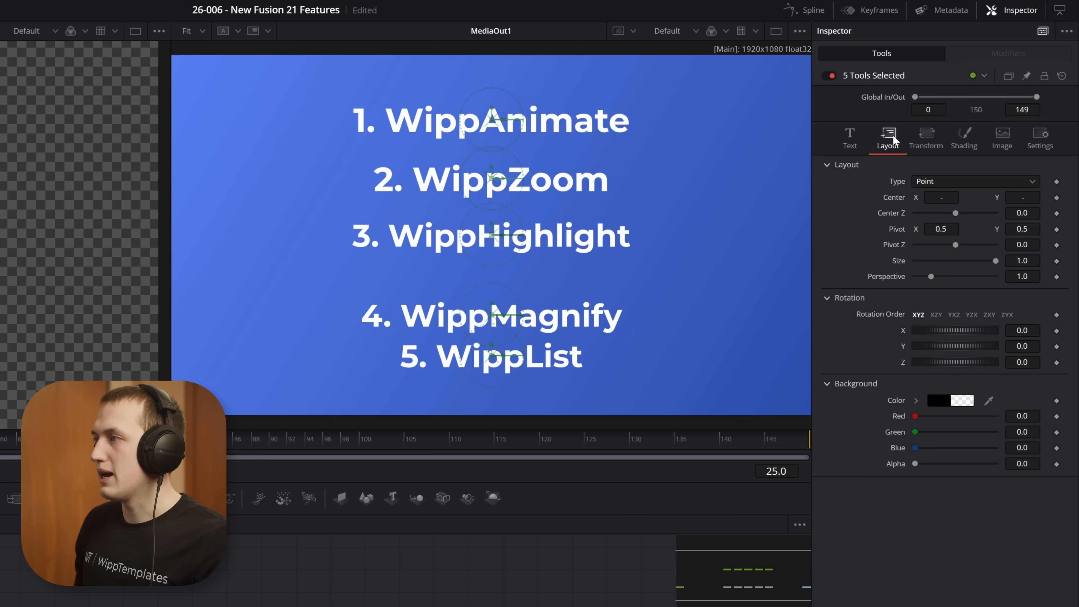
right_click(894, 198)
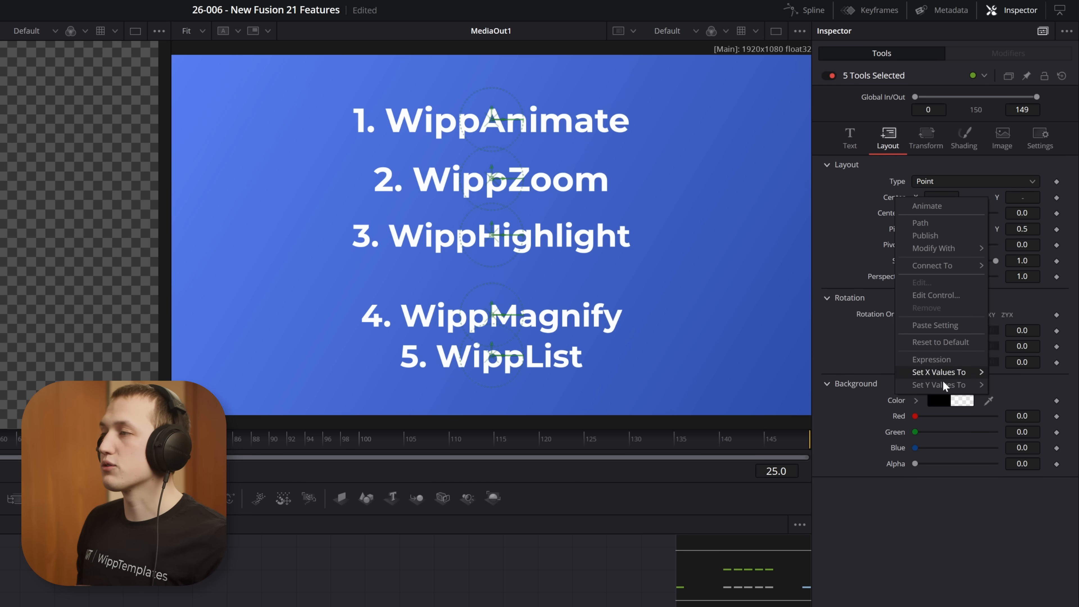
mouse_move(944, 384)
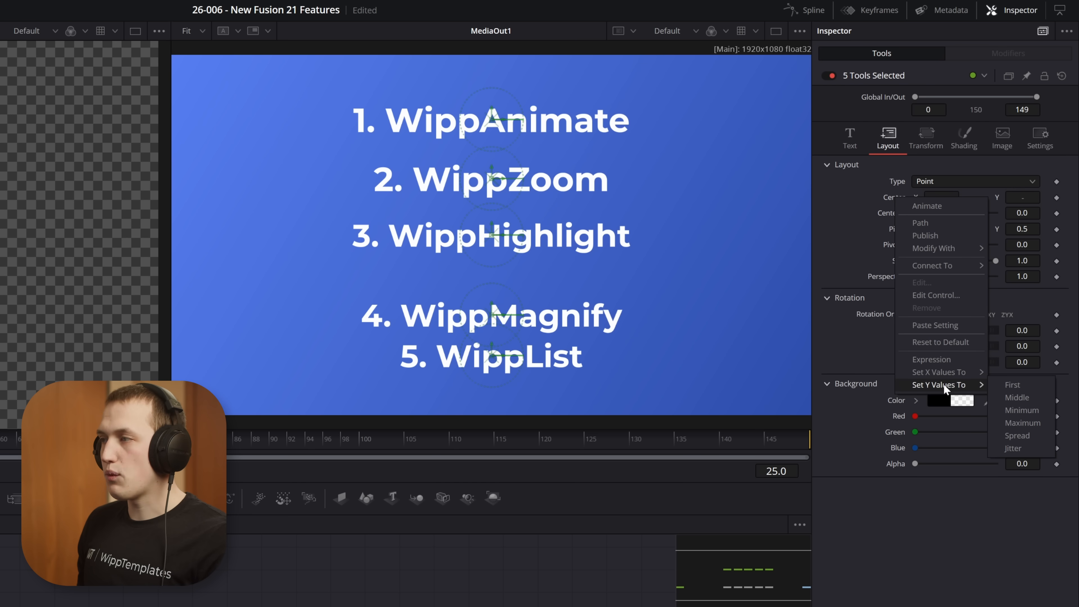
left_click(1021, 438)
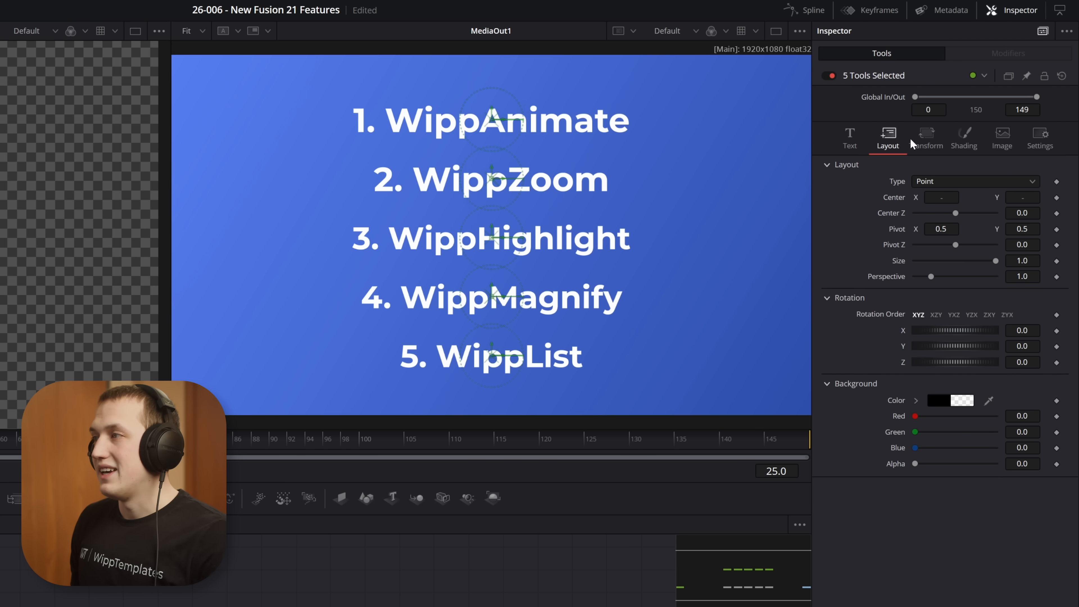
Nudge all five titles slightly down together and reduce their Size to about half
mouse_move(1022, 198)
left_mouse_down()
mouse_move(1005, 198)
mouse_move(1075, 197)
mouse_move(1019, 197)
left_mouse_up()
left_click(846, 139)
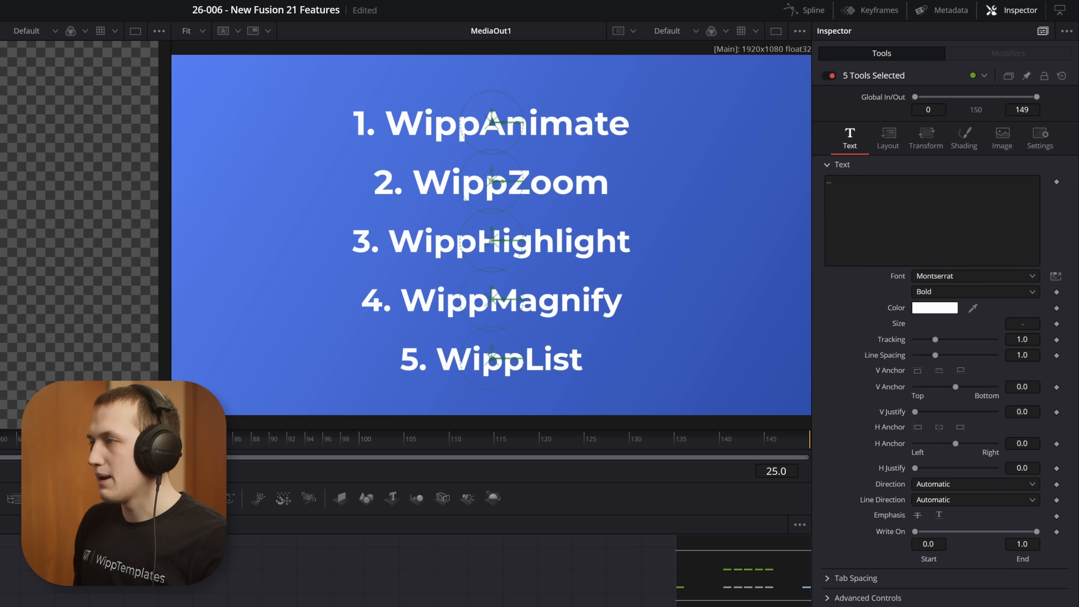
left_click_drag(1022, 324, 998, 323)
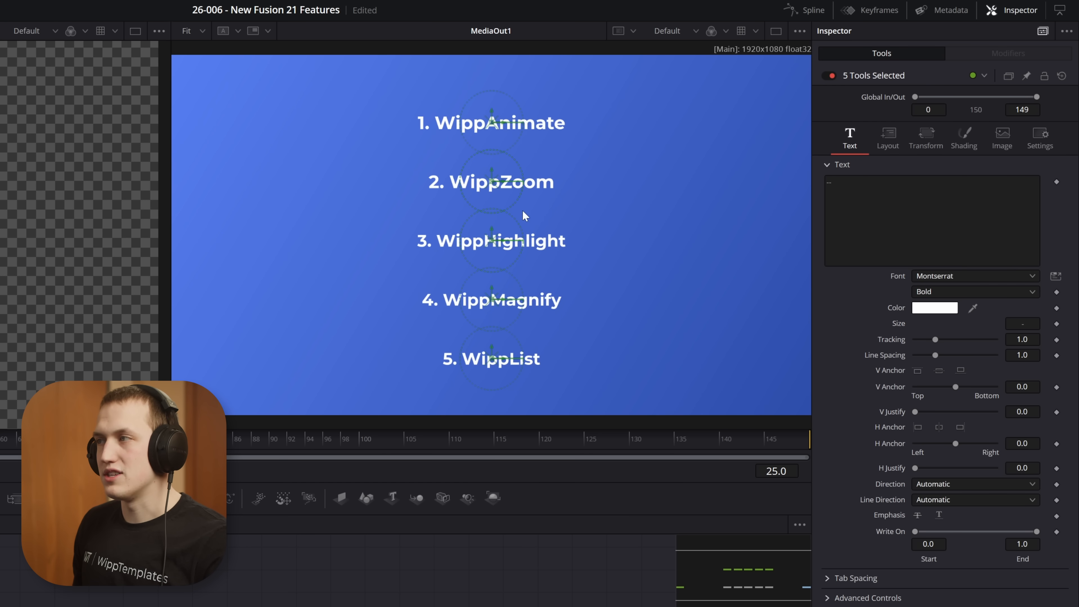
Shift the five titles vertically together and tighten their spacing into a compact list centered in the frame
left_click(888, 140)
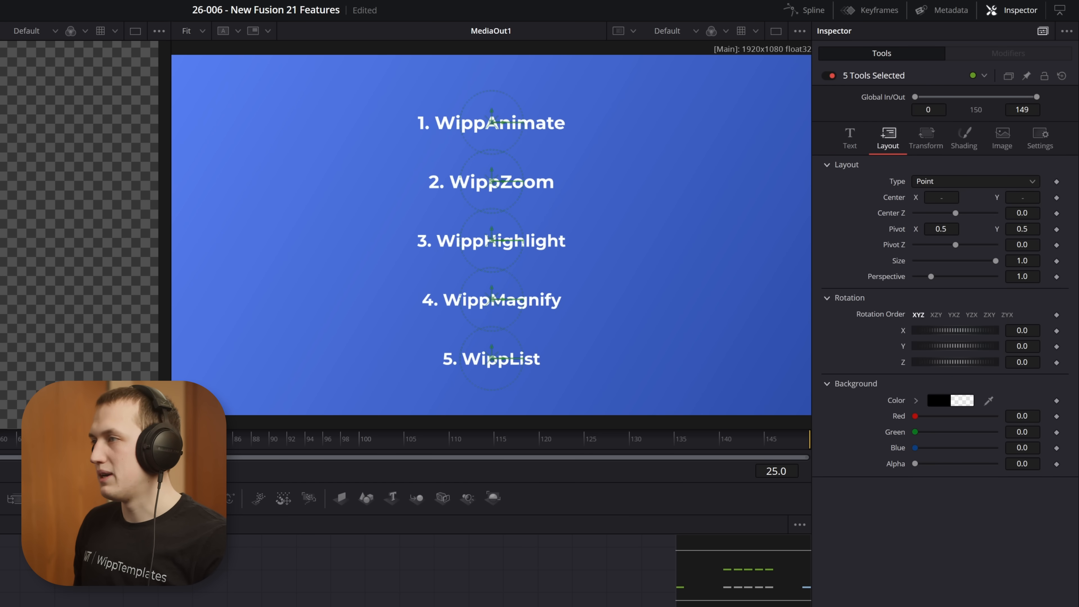
mouse_move(1022, 197)
left_mouse_down()
mouse_move(1006, 197)
mouse_move(1030, 197)
left_mouse_up()
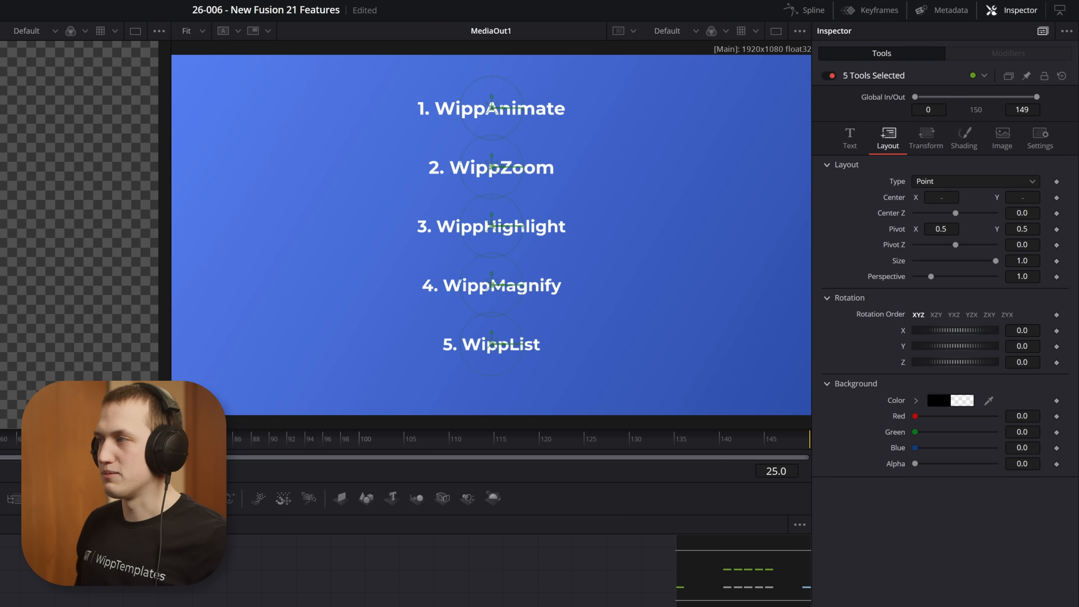
left_click_drag(1022, 197, 1045, 198)
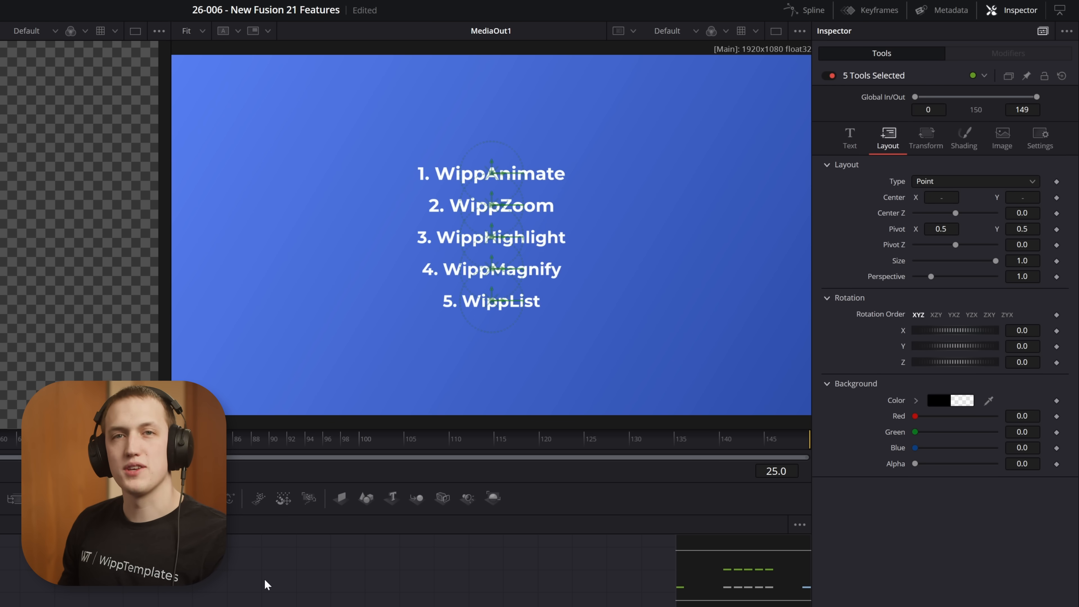
Set the Size of the Text1 title to 0.1378 and the Size of the Text3 title to 0.0297
left_click(56, 606)
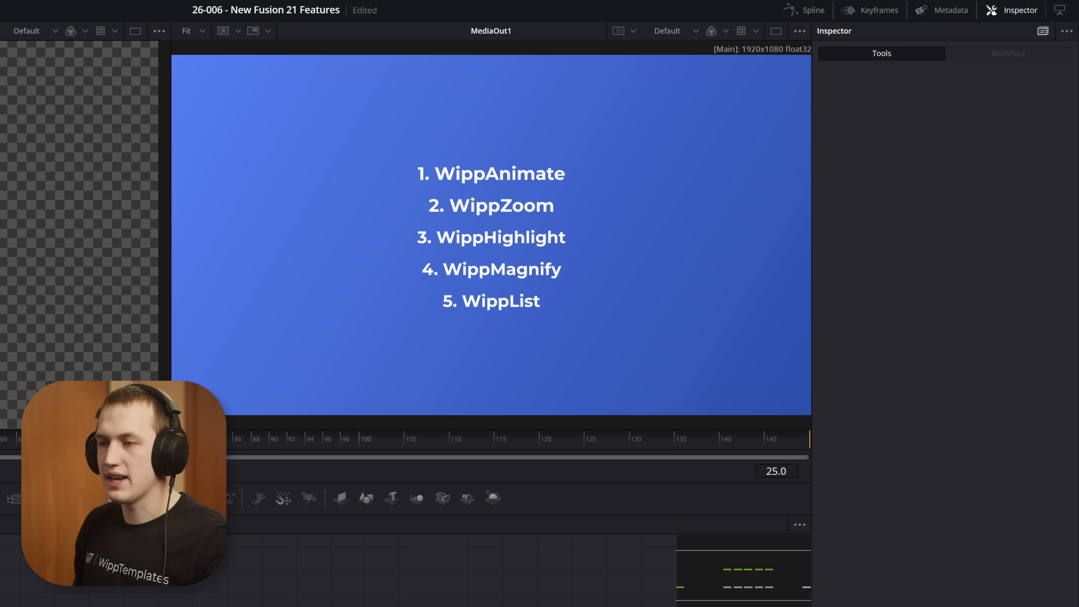
left_click(62, 606)
left_click_drag(921, 322, 939, 328)
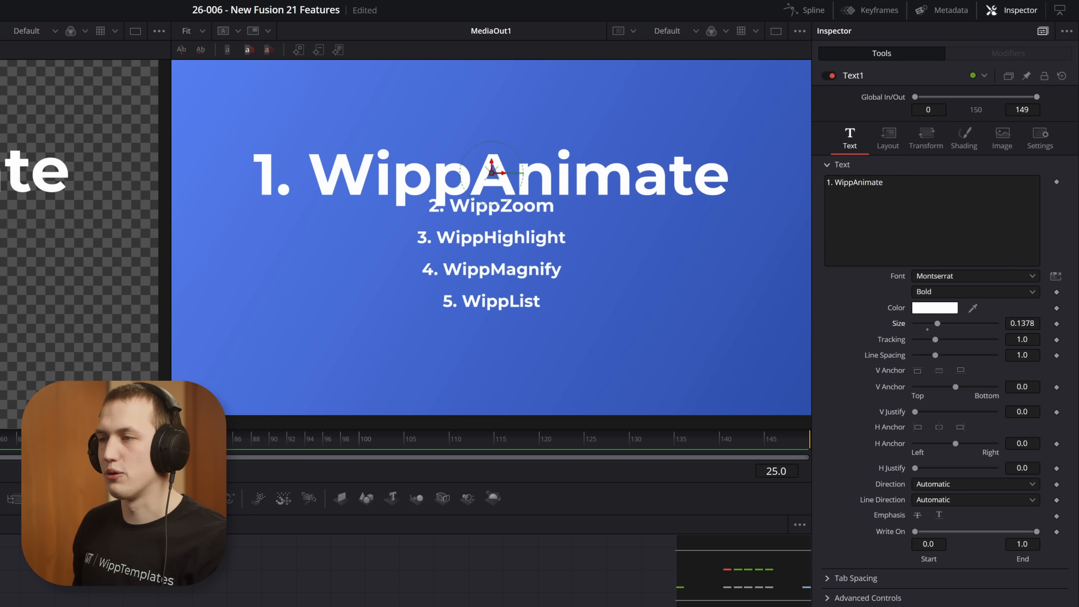
left_click_drag(1022, 324, 1016, 324)
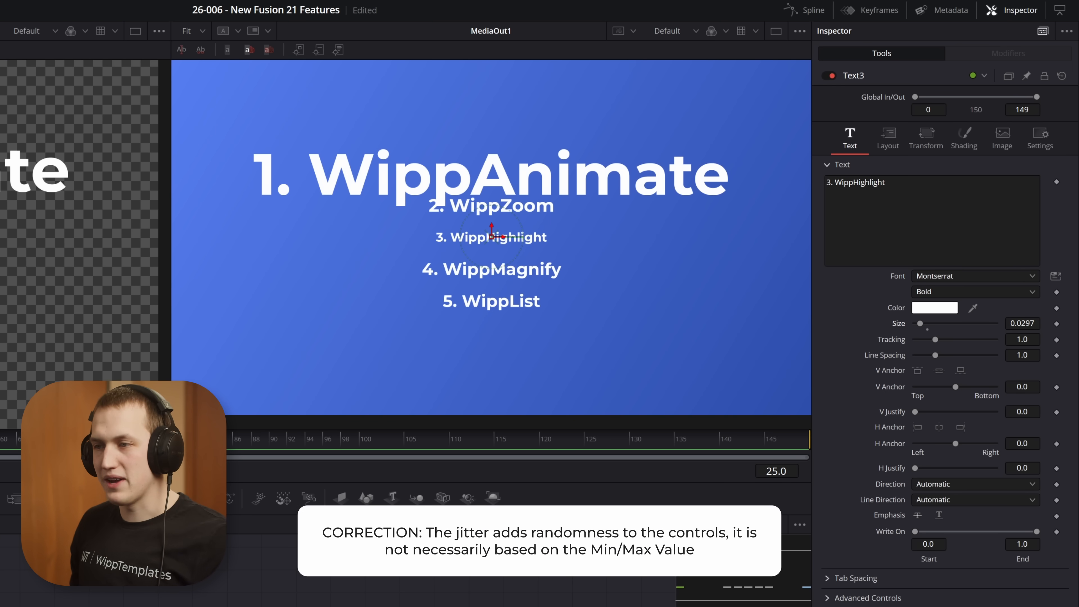
Select all five text nodes and randomize their sizes by setting the Size values to Jitter
left_click_drag(463, 603, 8, 606)
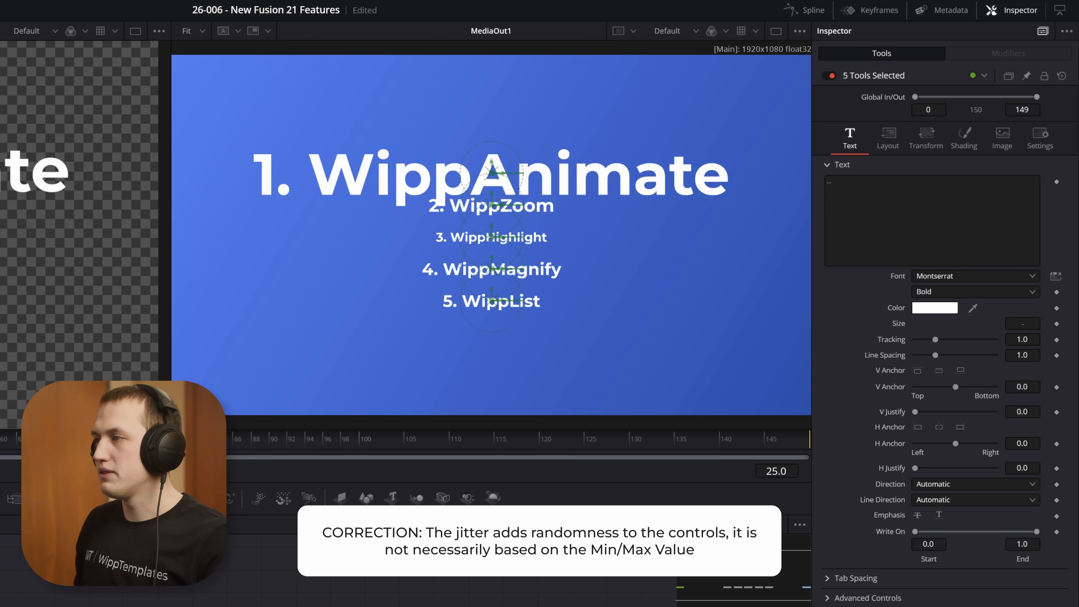
right_click(901, 323)
mouse_move(959, 498)
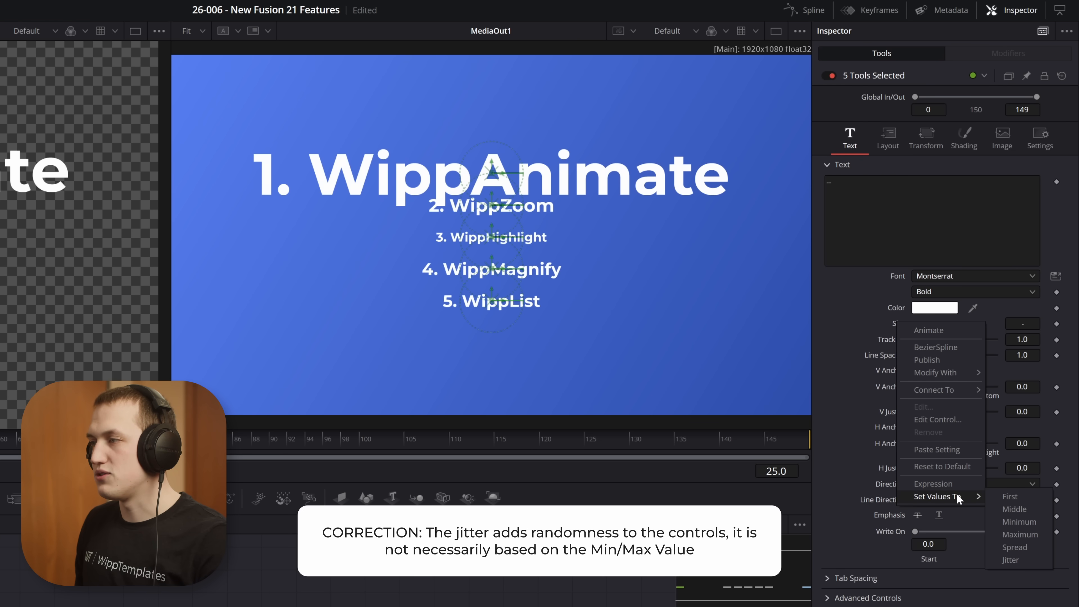
left_click(1011, 560)
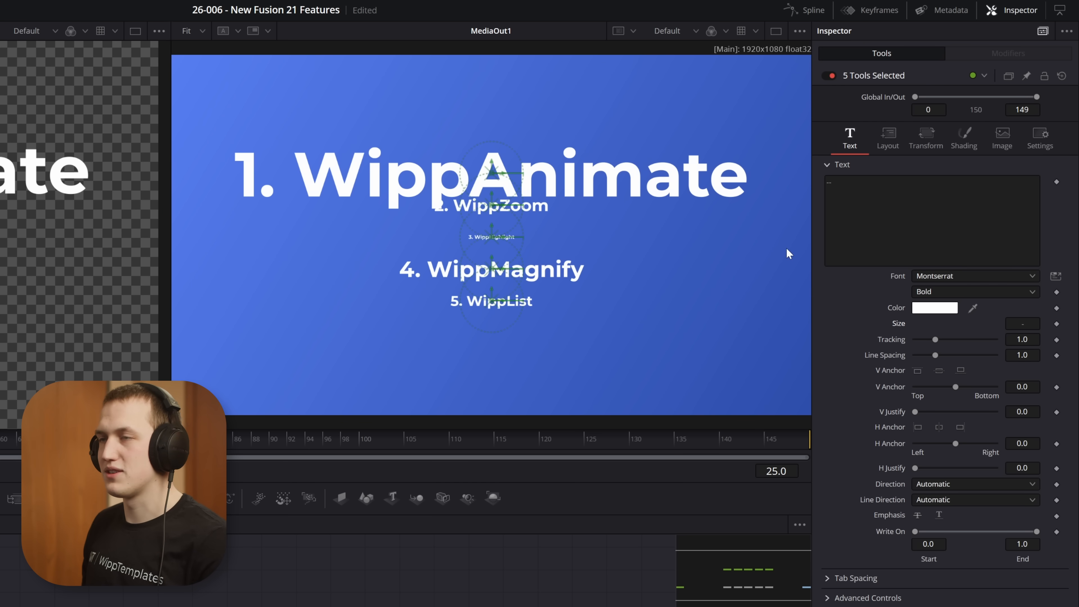
Give all five titles a common size by setting their Size values to Middle
right_click(900, 325)
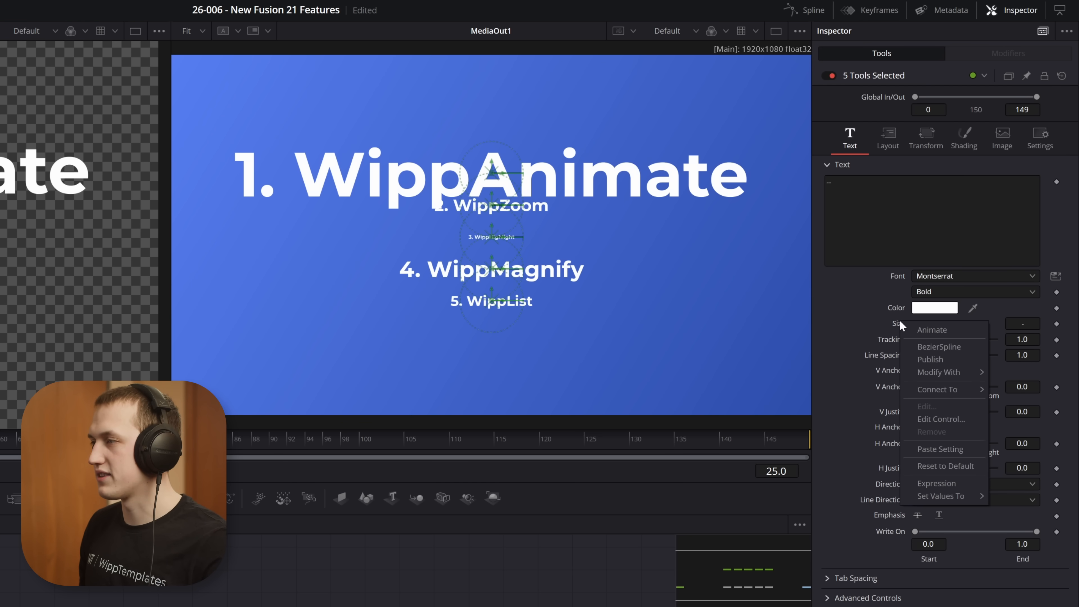
mouse_move(946, 498)
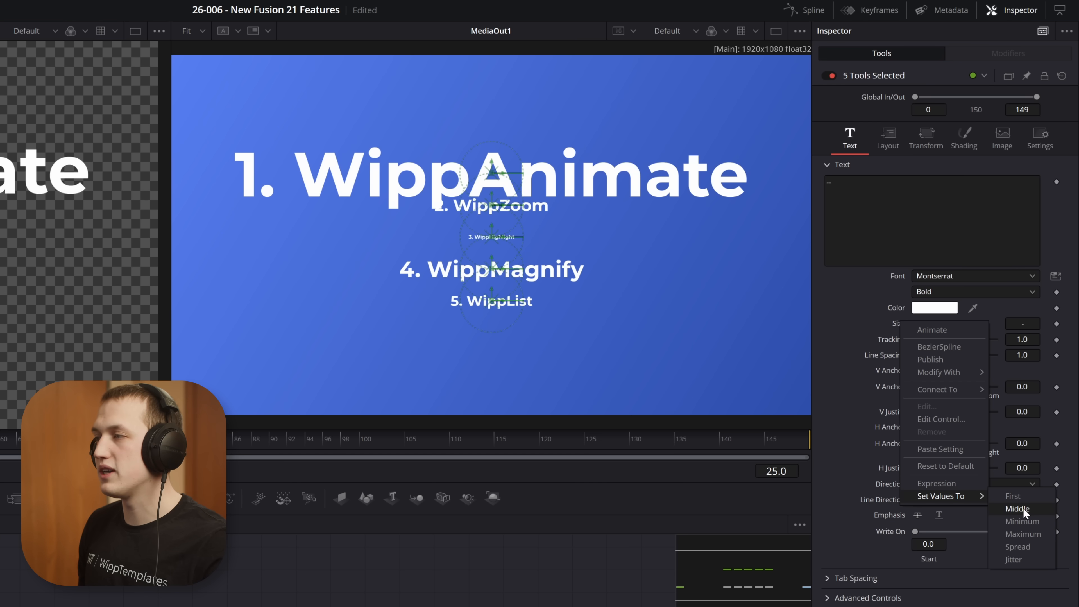
left_click(1031, 508)
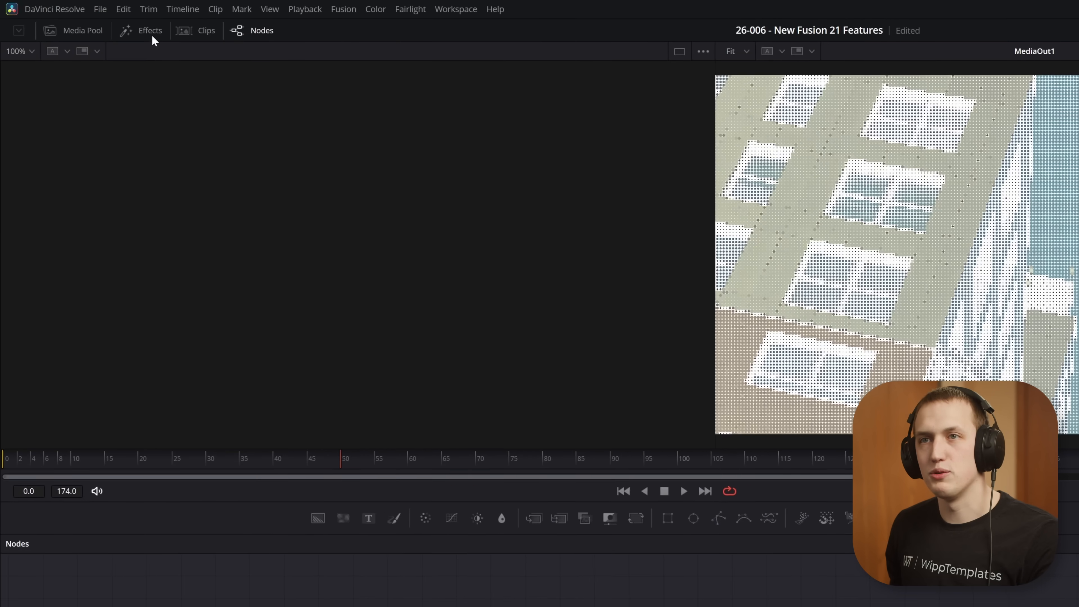
Open the effects library and look through the Krokodove tools
left_click(149, 31)
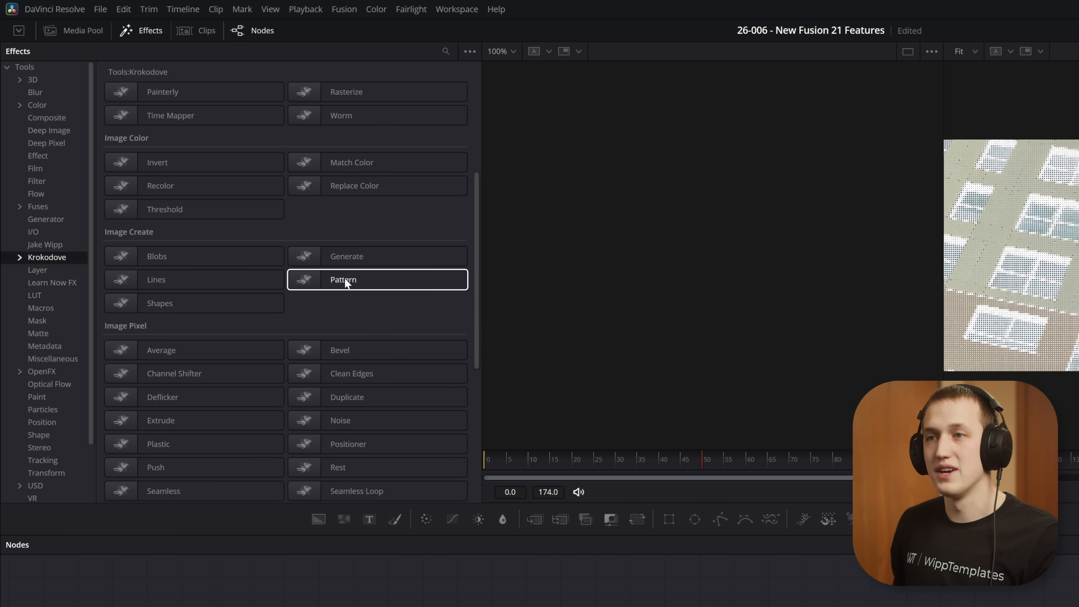
scroll(345, 281, "down", 6)
scroll(344, 280, "up", 10)
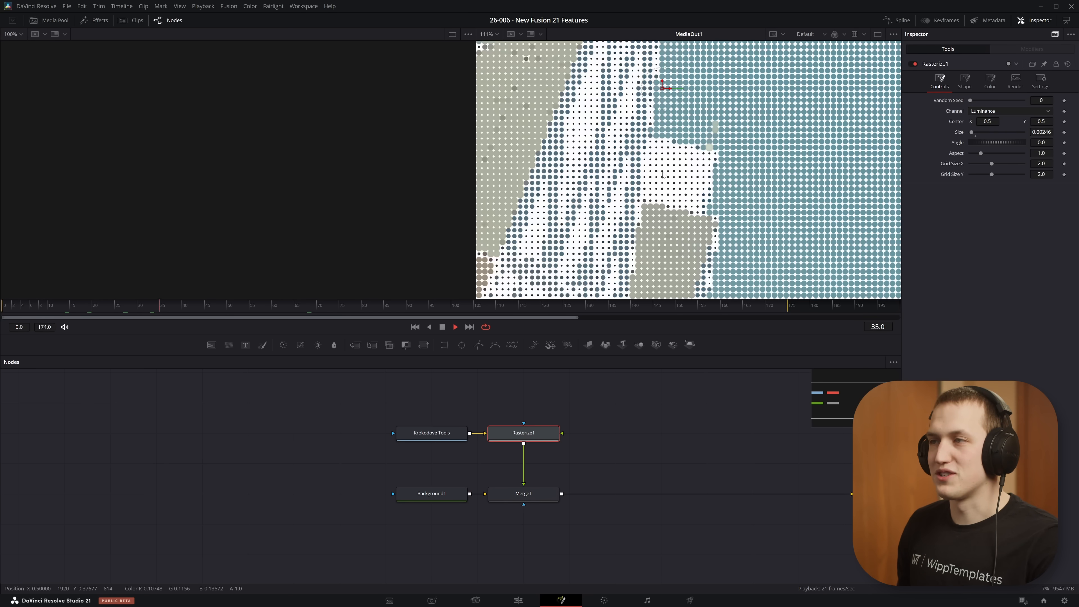
Fit the whole image in the viewer, stop playback and adjust the Size of the Rasterize1 node
key("ctrl+f")
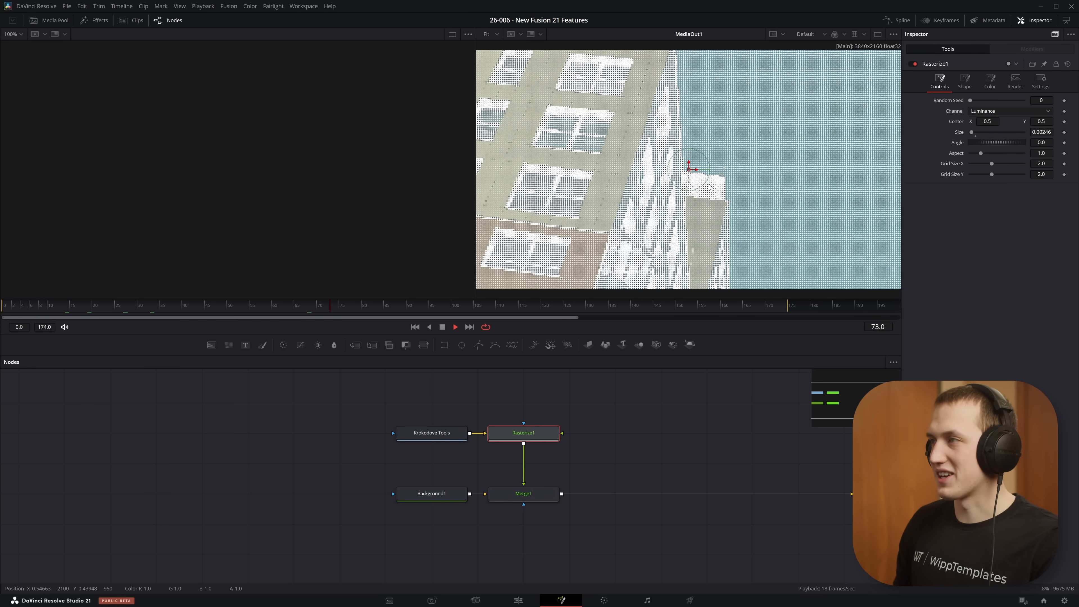
key("space")
mouse_move(973, 132)
left_mouse_down()
mouse_move(988, 133)
mouse_move(974, 135)
left_mouse_up()
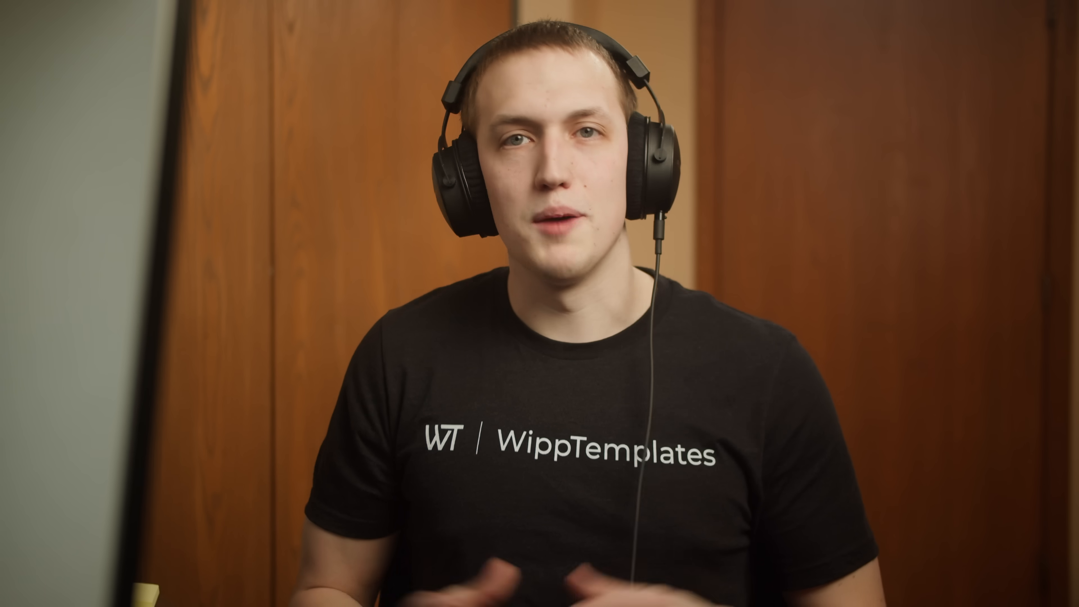
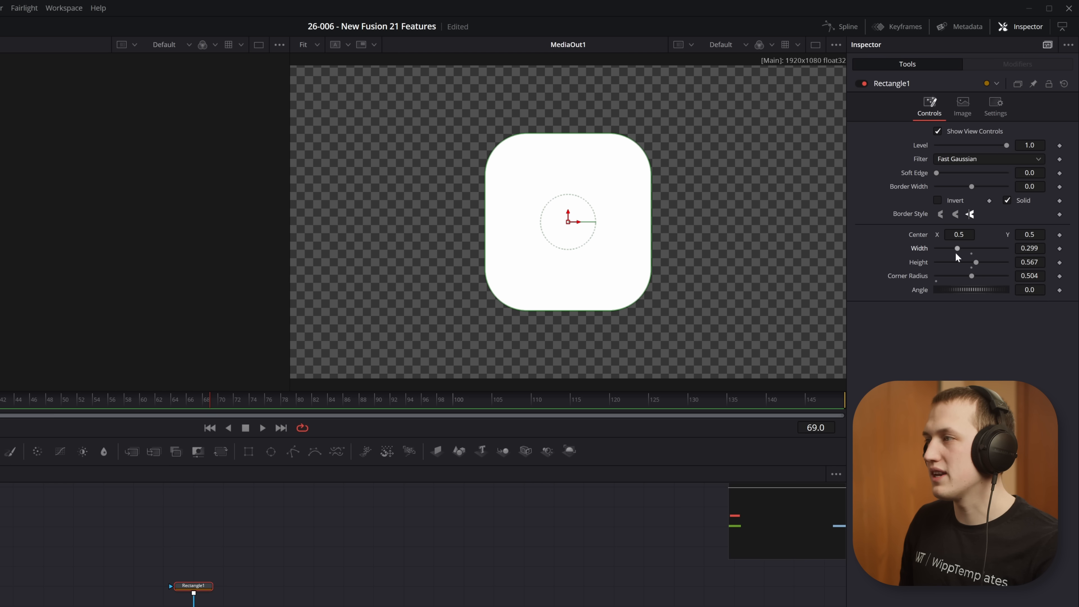
Reset the Width and Height of Rectangle1 to their default of 0.5
double_click(957, 248)
double_click(973, 262)
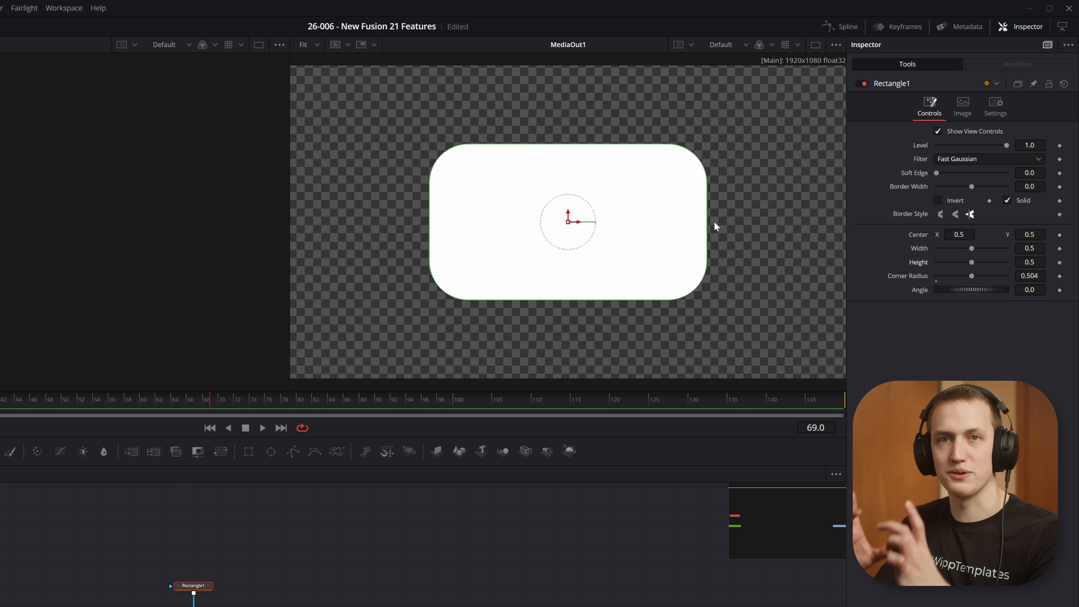
Drive the rectangle's Height with the expression Width*16/9 and set its Width to 0.386
right_click(920, 265)
left_click(947, 389)
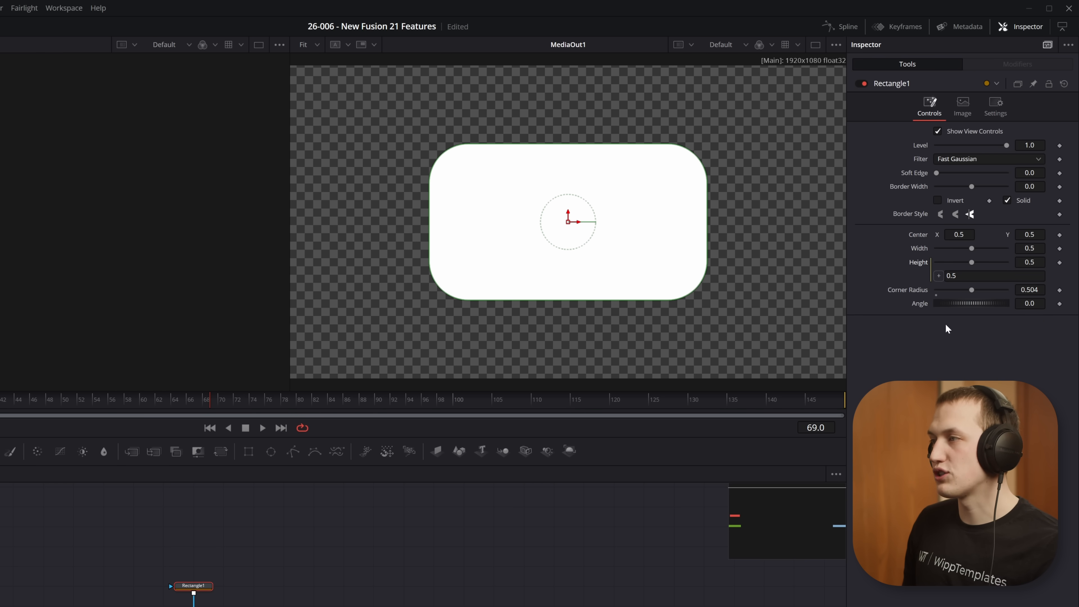
left_click_drag(939, 277, 924, 248)
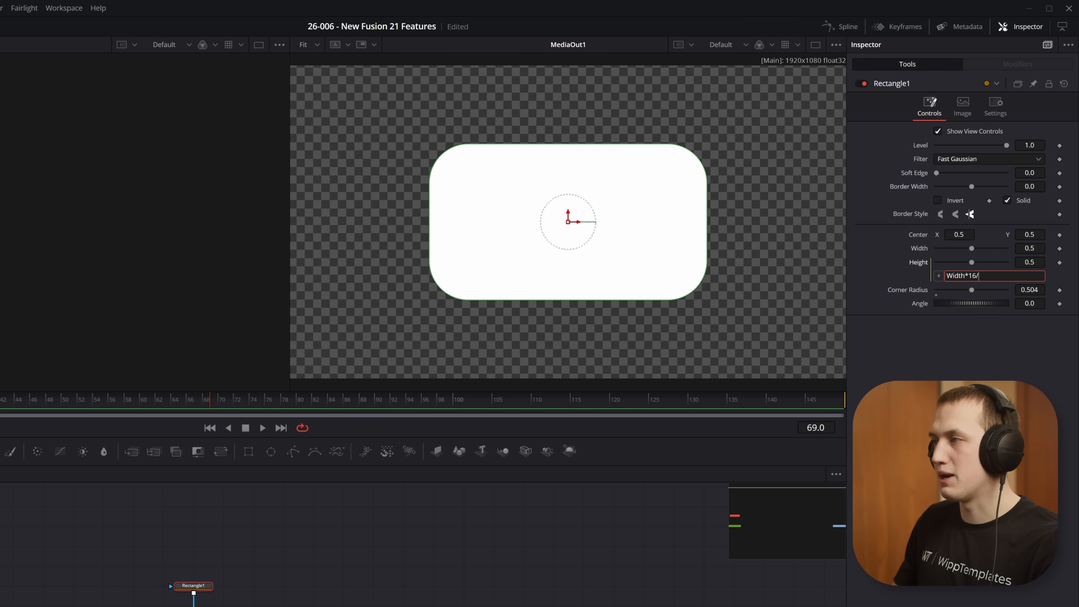
key("Return")
mouse_move(971, 248)
left_mouse_down()
mouse_move(947, 247)
mouse_move(964, 248)
left_mouse_up()
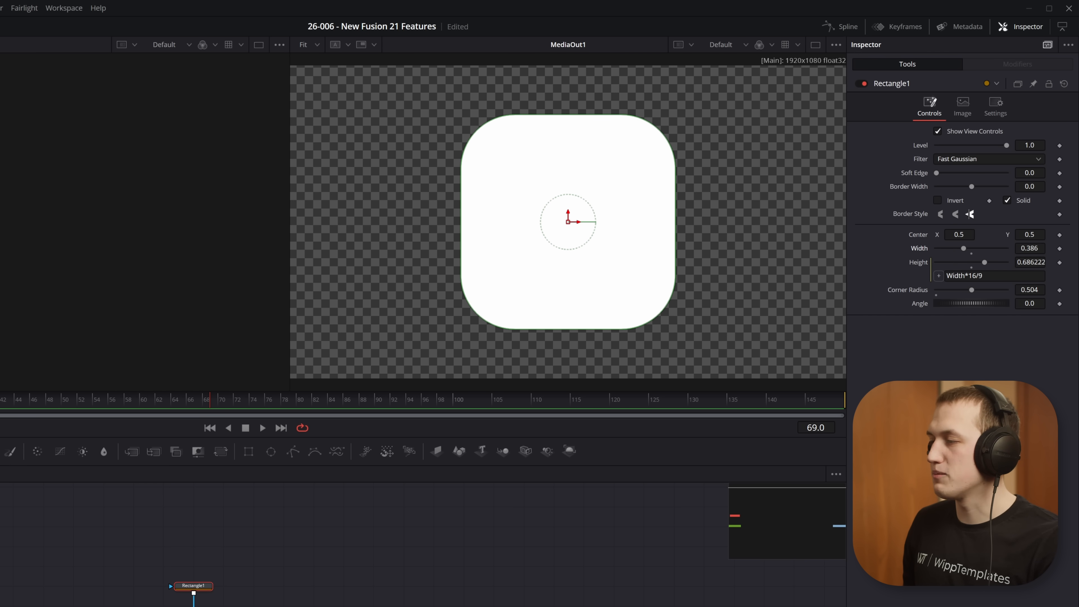
Switch to the Fusion Expression Cheat Sheet web page and look through its expression categories down to the end
key("shift+9")
left_click(370, 182)
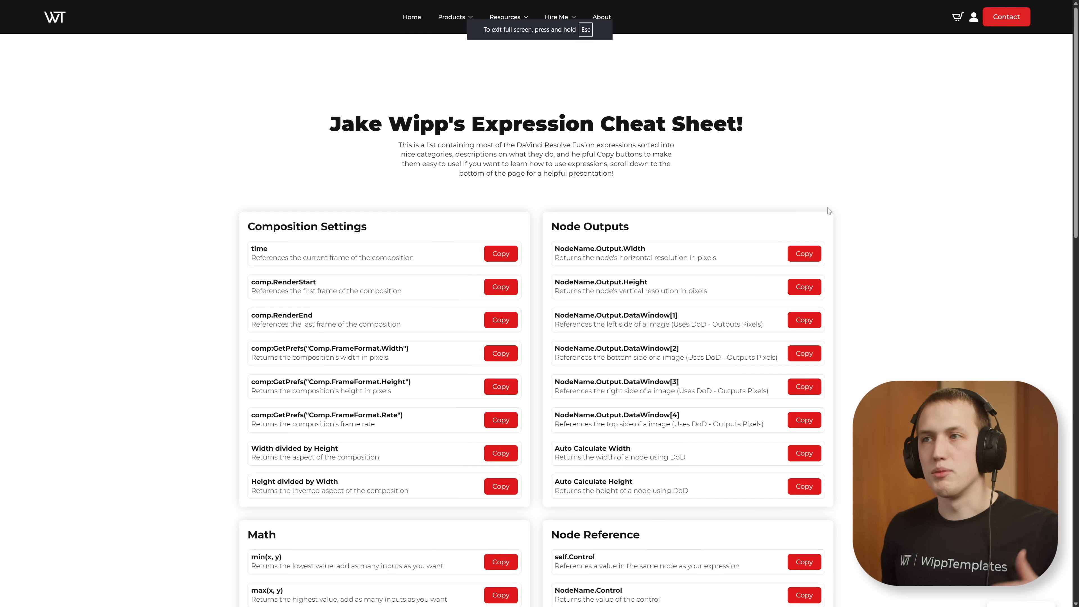
scroll(638, 190, "down", 10)
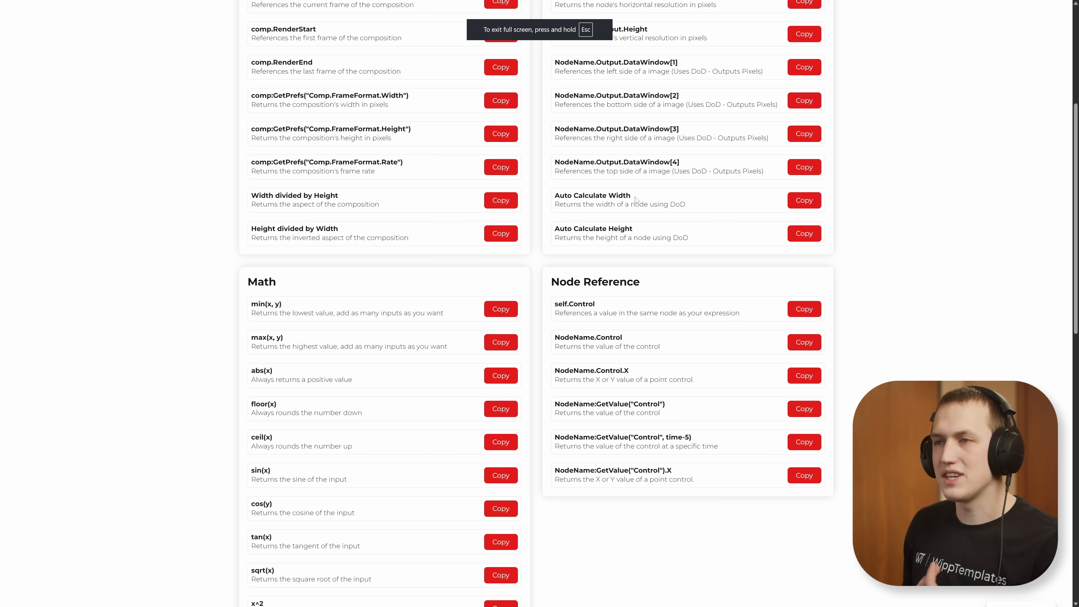
scroll(639, 190, "down", 10)
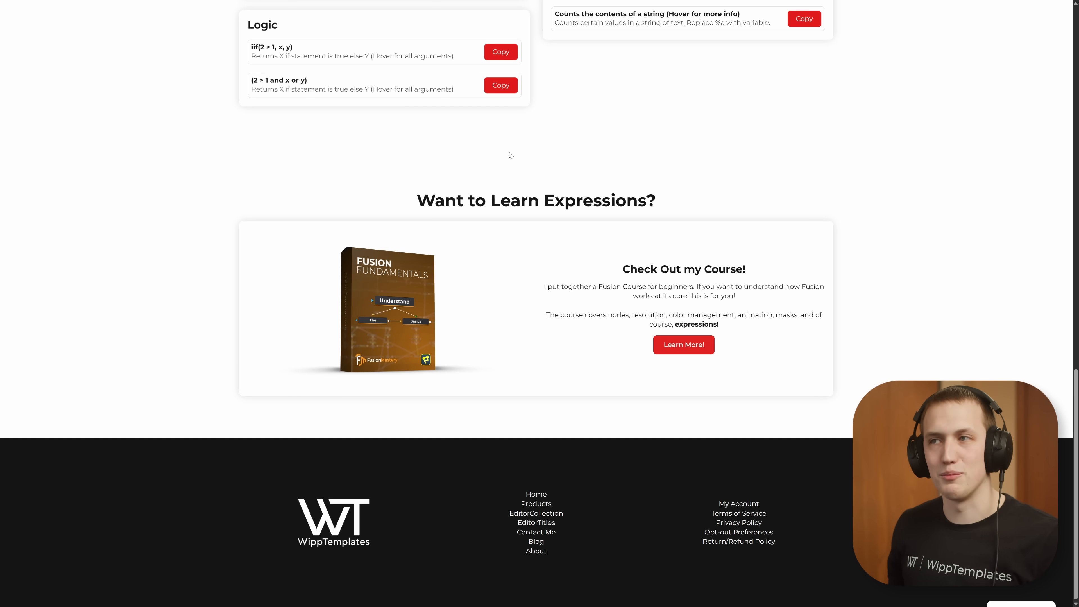
Highlight the composition width, height and aspect expressions on the cheat sheet and copy the Height divided by Width expression
key("Home")
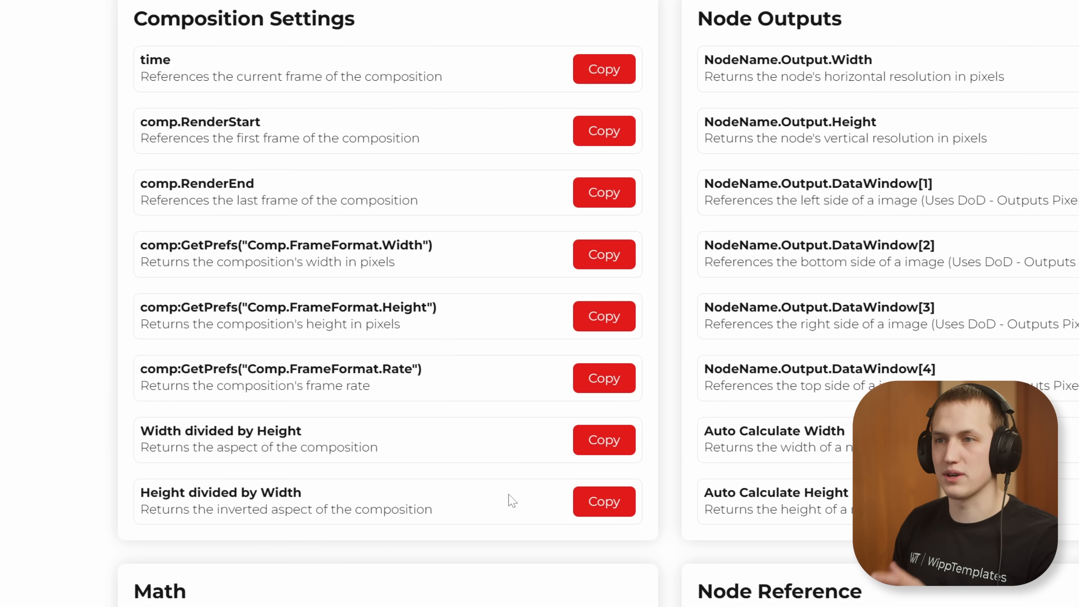
left_click_drag(455, 246, 128, 246)
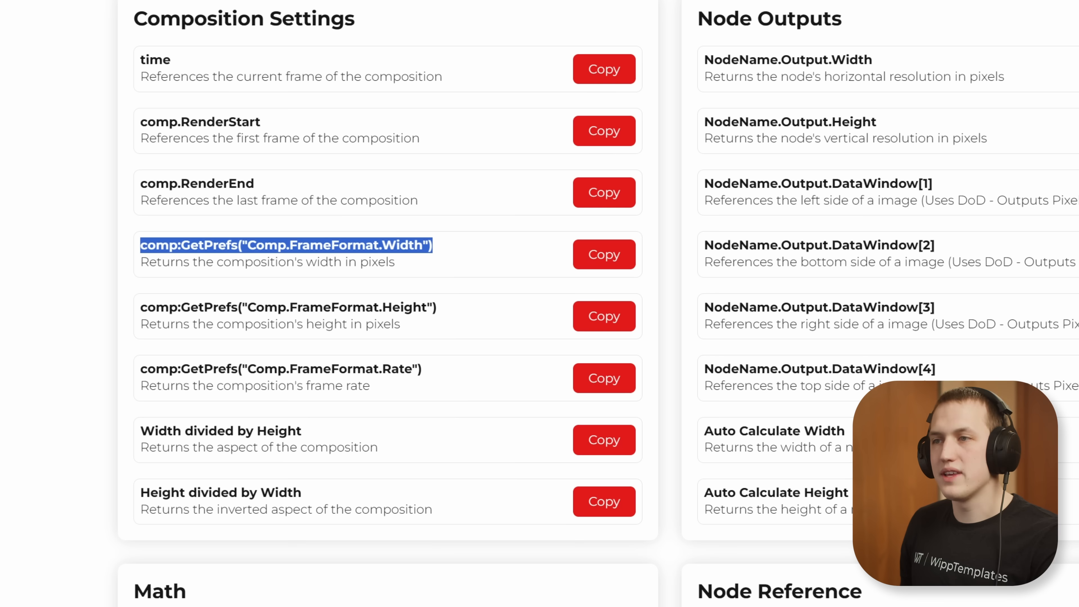
left_click_drag(451, 308, 109, 308)
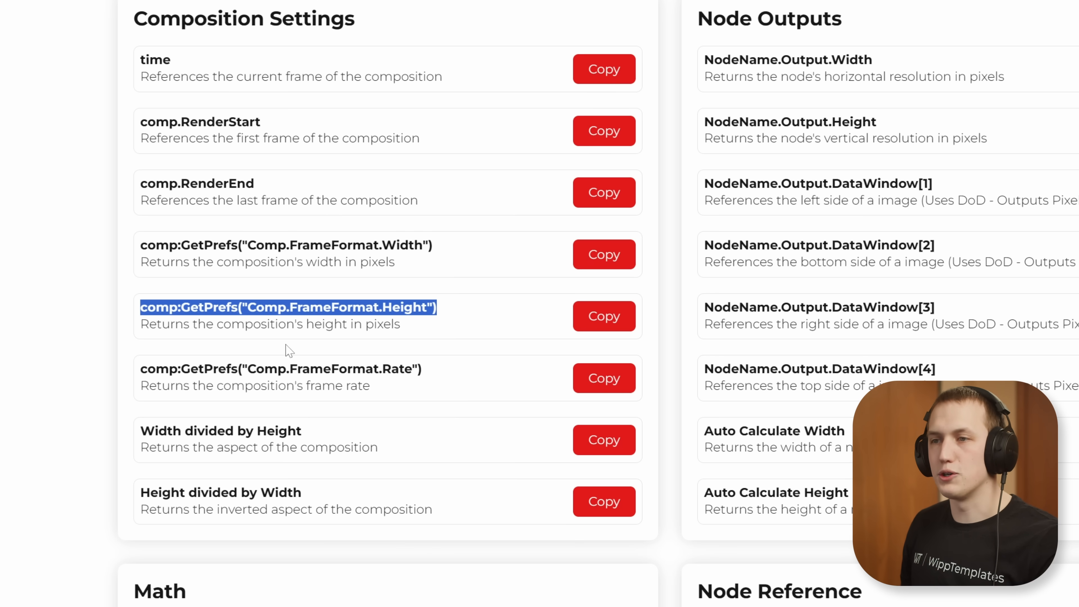
left_click_drag(326, 431, 123, 431)
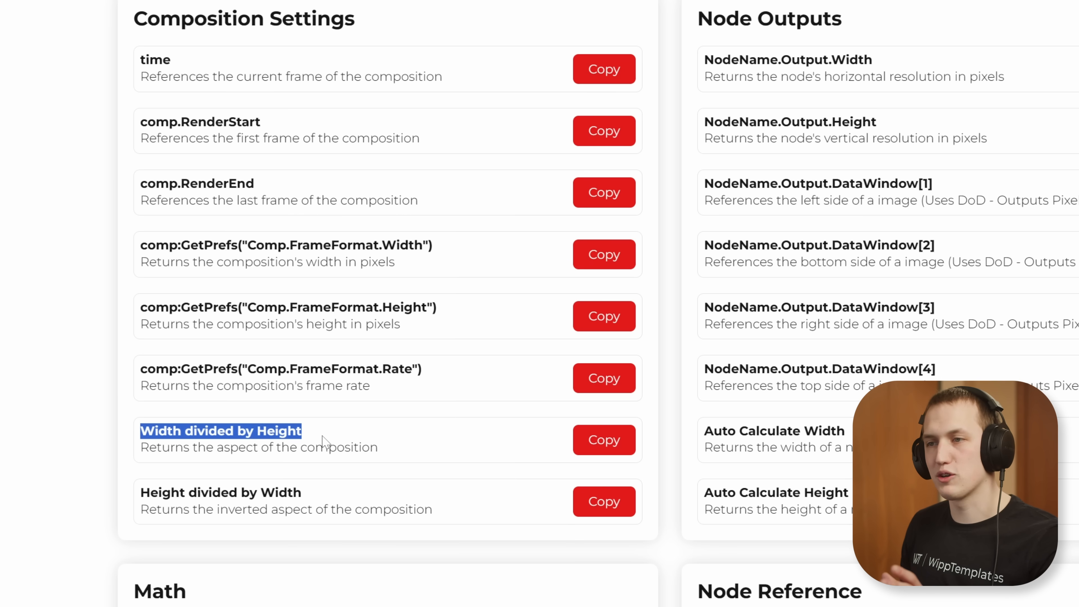
left_click_drag(308, 496, 120, 488)
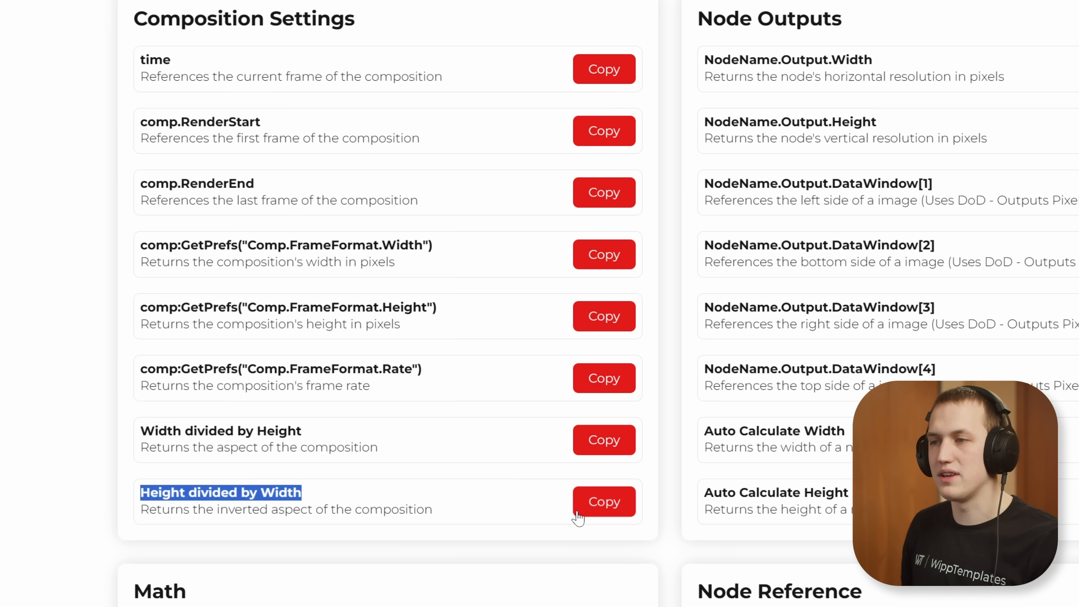
left_click(594, 508)
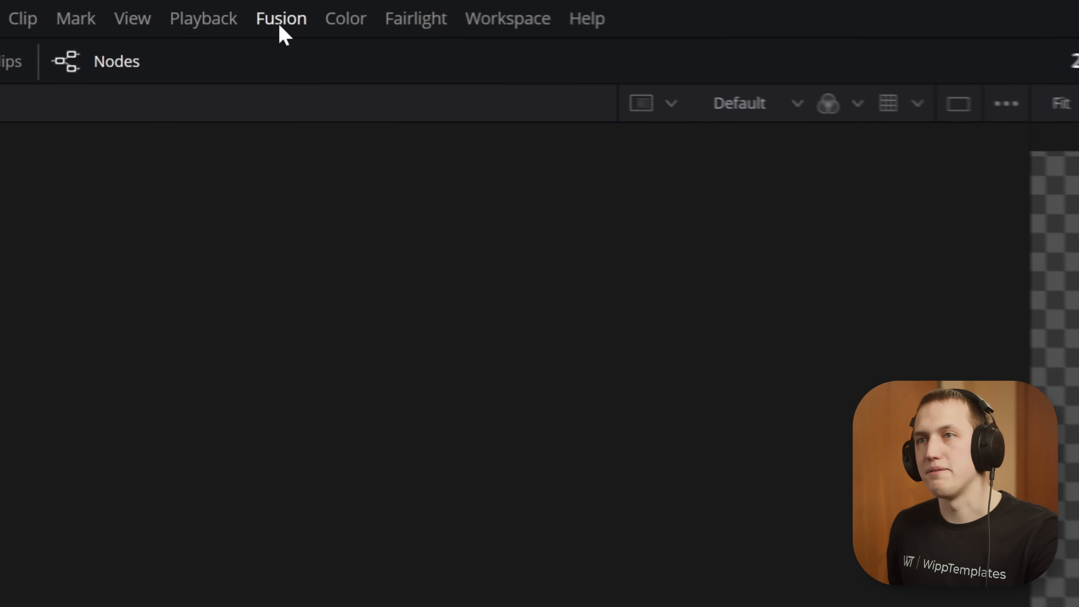
Switch to DaVinci Resolve, view AspectRatio in the Fusion settings' Variables Map, then add and save variable AspectRatio2 with the copied height-by-width expression
left_click(281, 20)
left_click(329, 76)
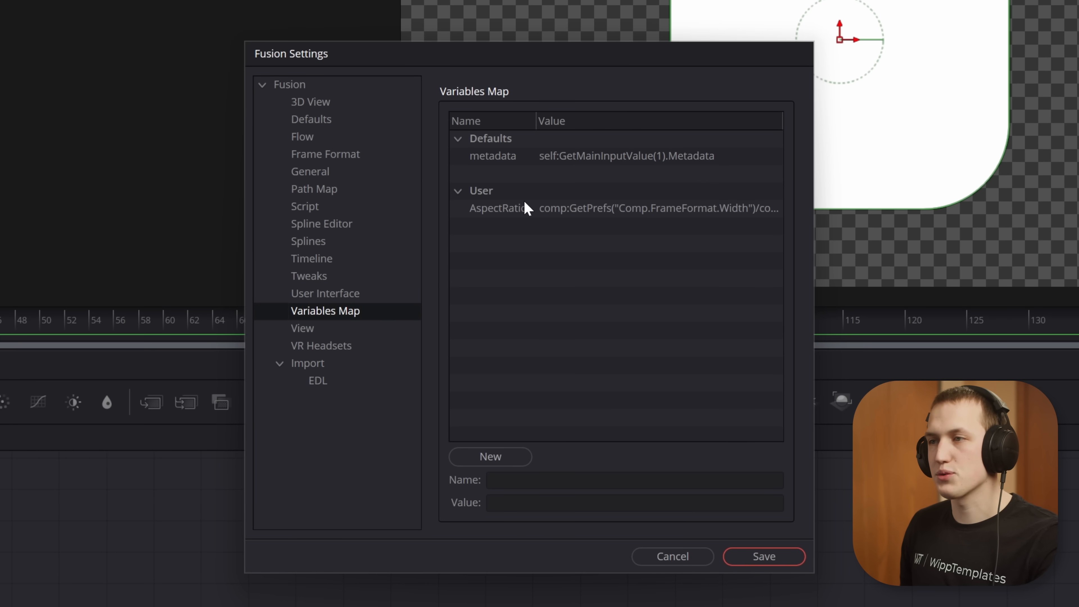
left_click(494, 215)
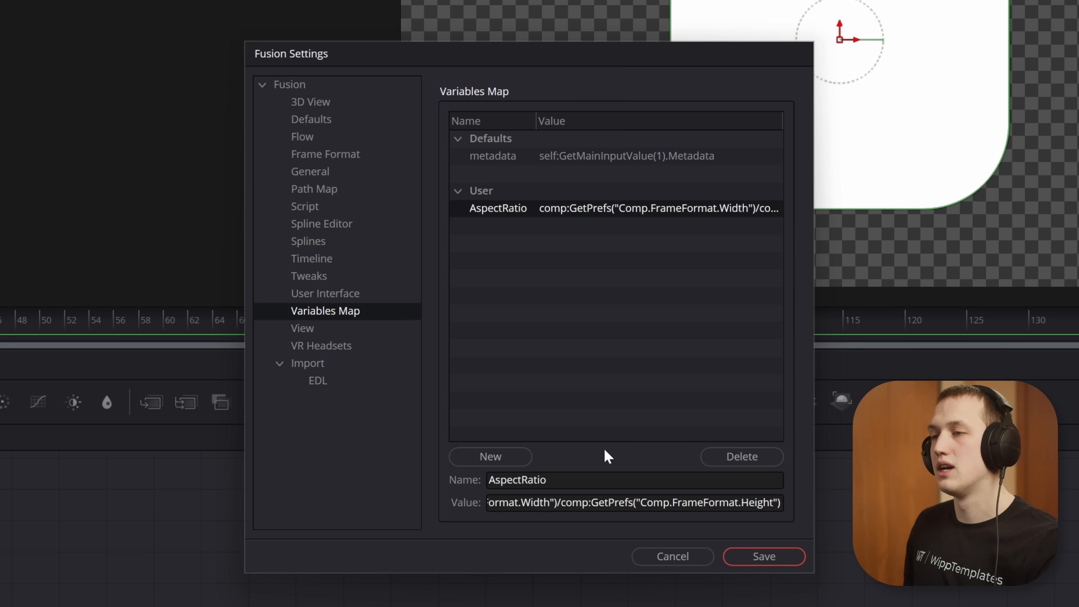
left_click(514, 458)
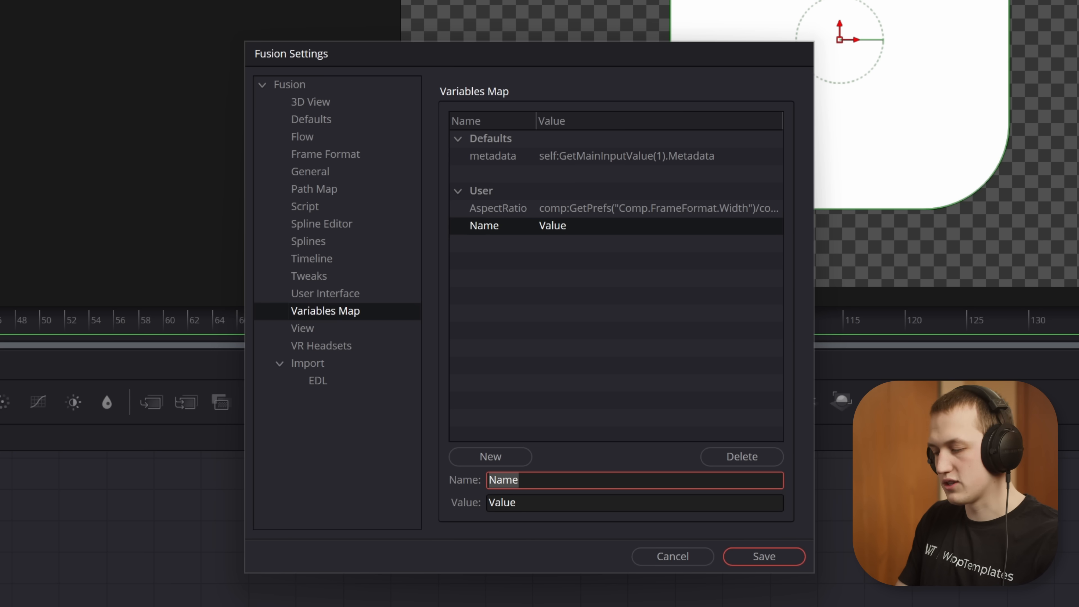
type("AspectRatio2")
key("Tab")
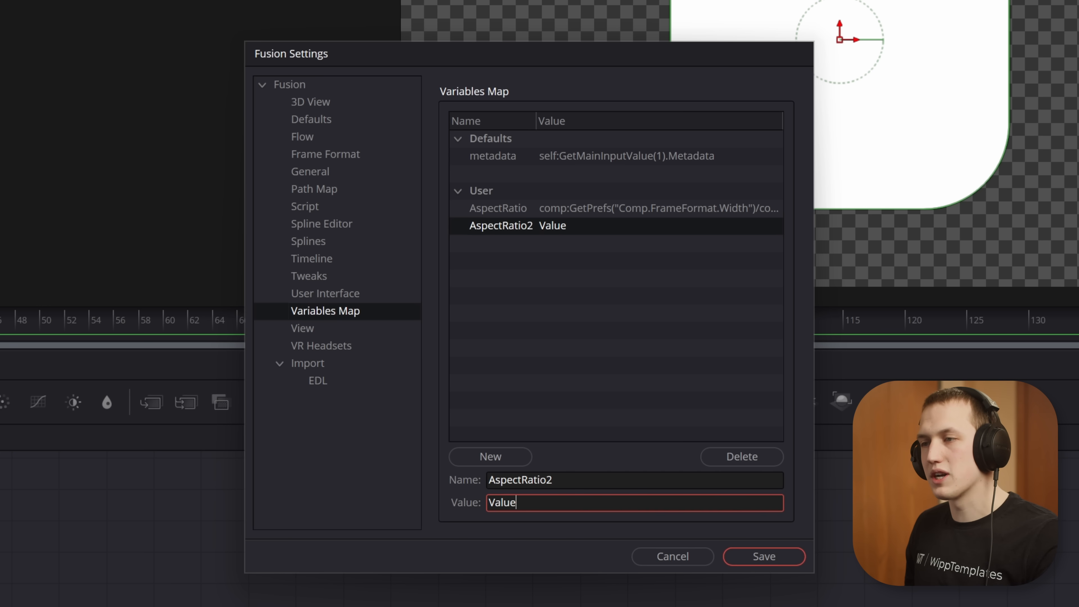
key("ctrl+a")
key("ctrl+v")
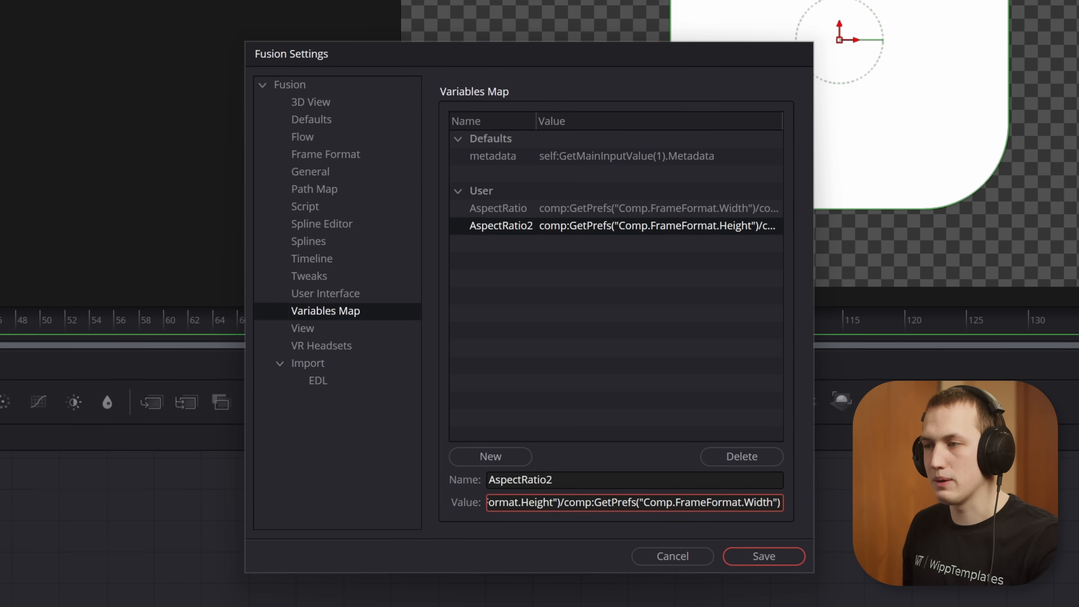
left_click(764, 555)
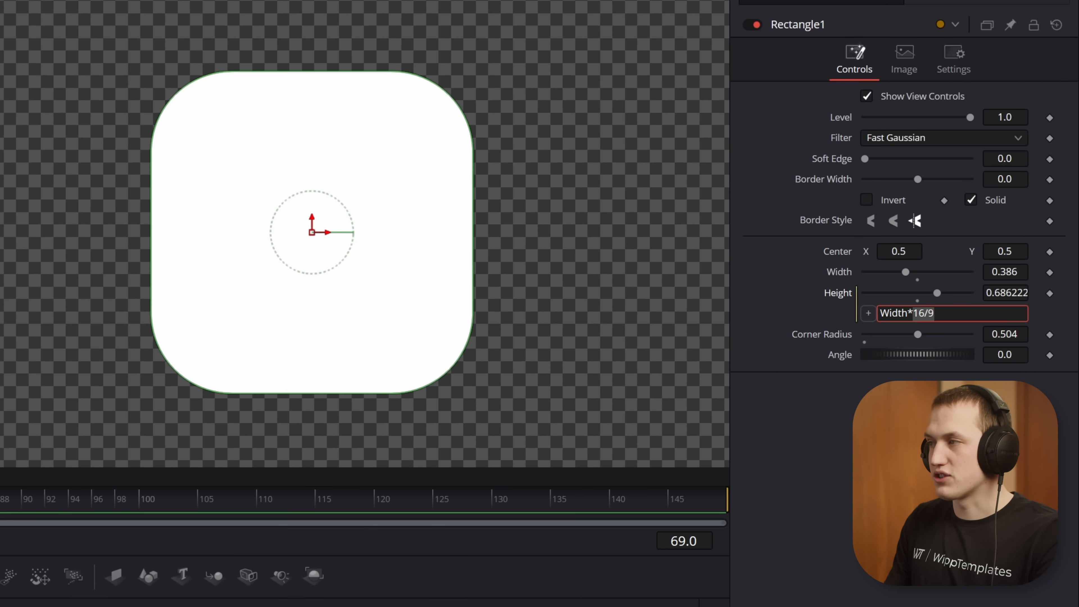
Set the Height expression of Rectangle1 to Width*%{AspectRatio} and reduce its Width to 0.362
type("%{")
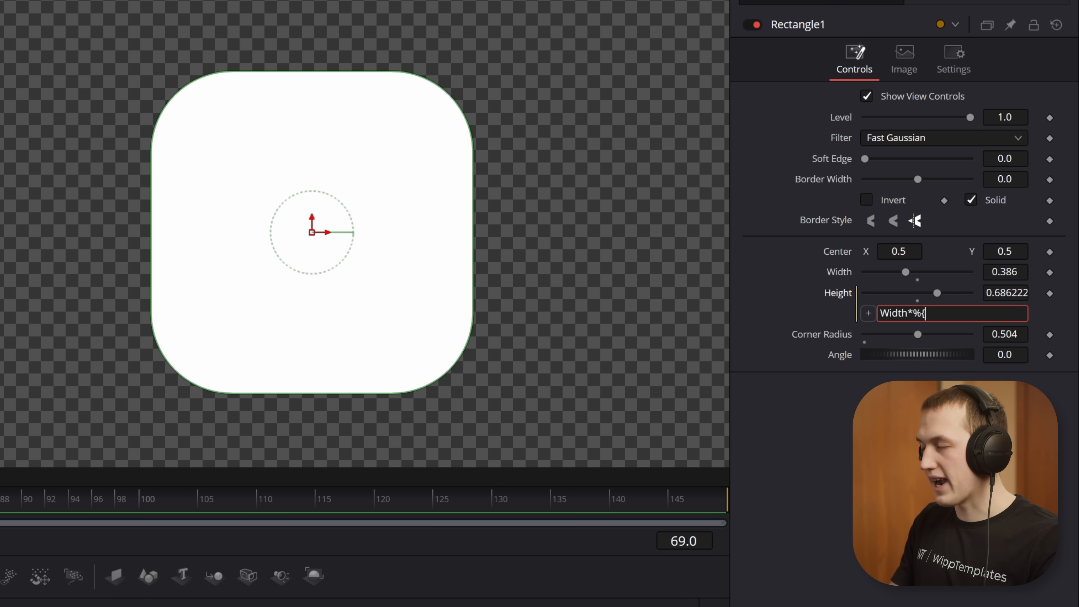
key("Left")
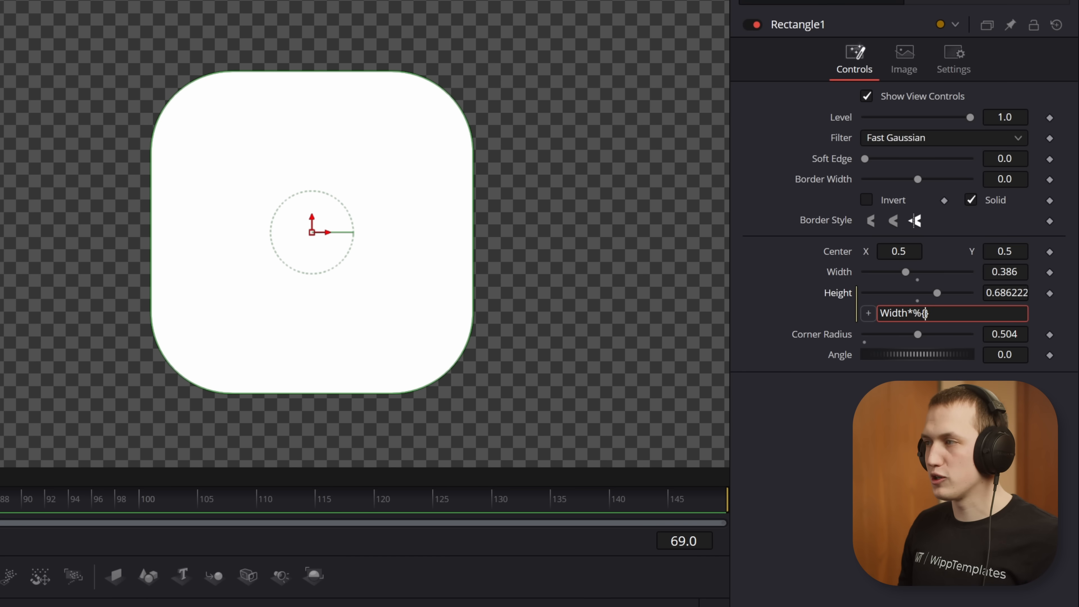
type("AspectRat")
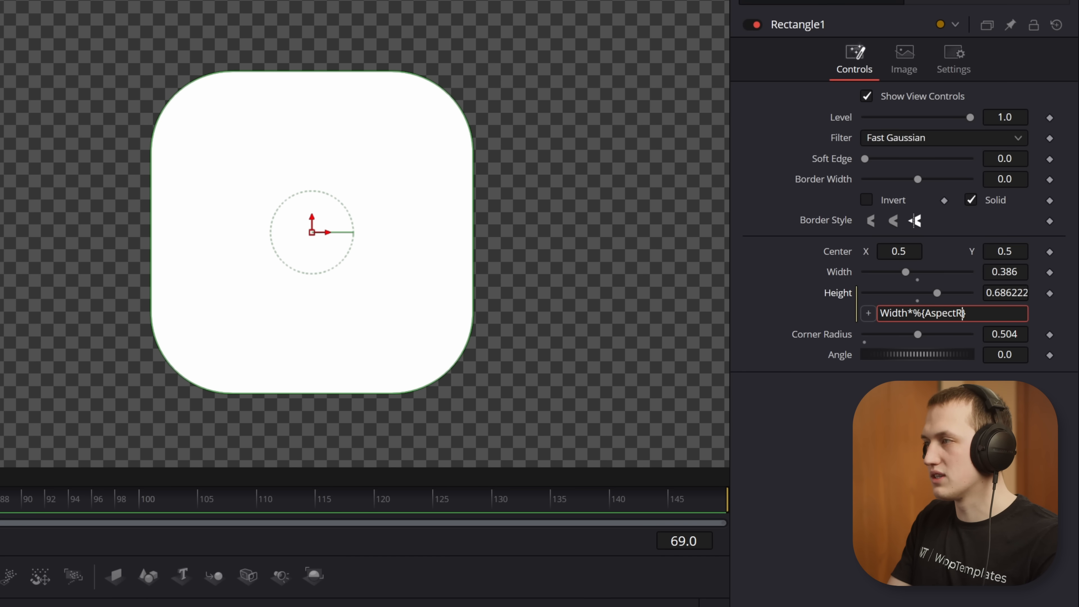
type("io")
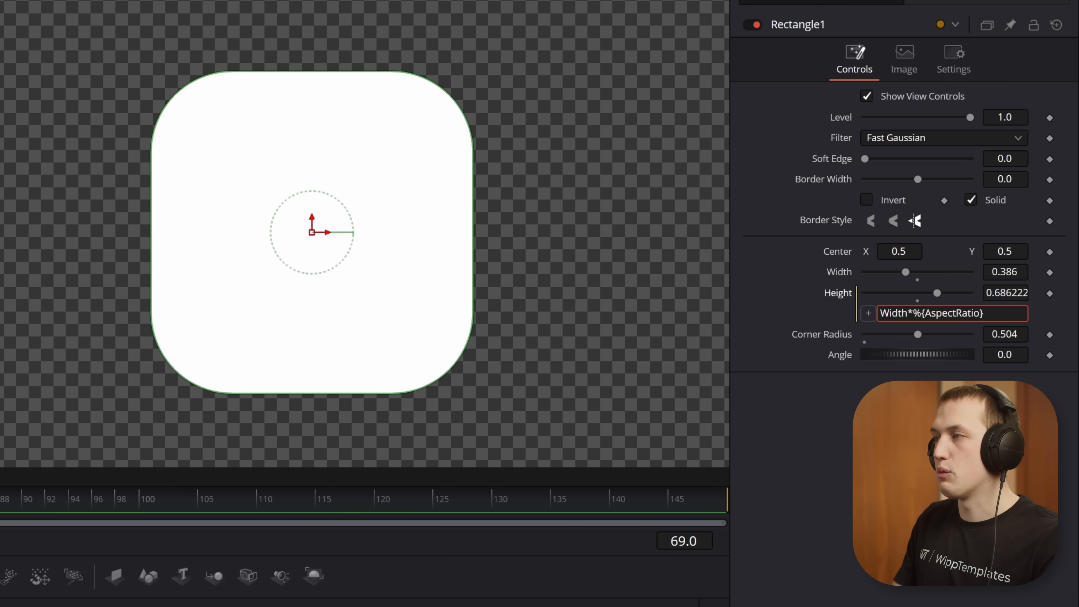
key("Tab")
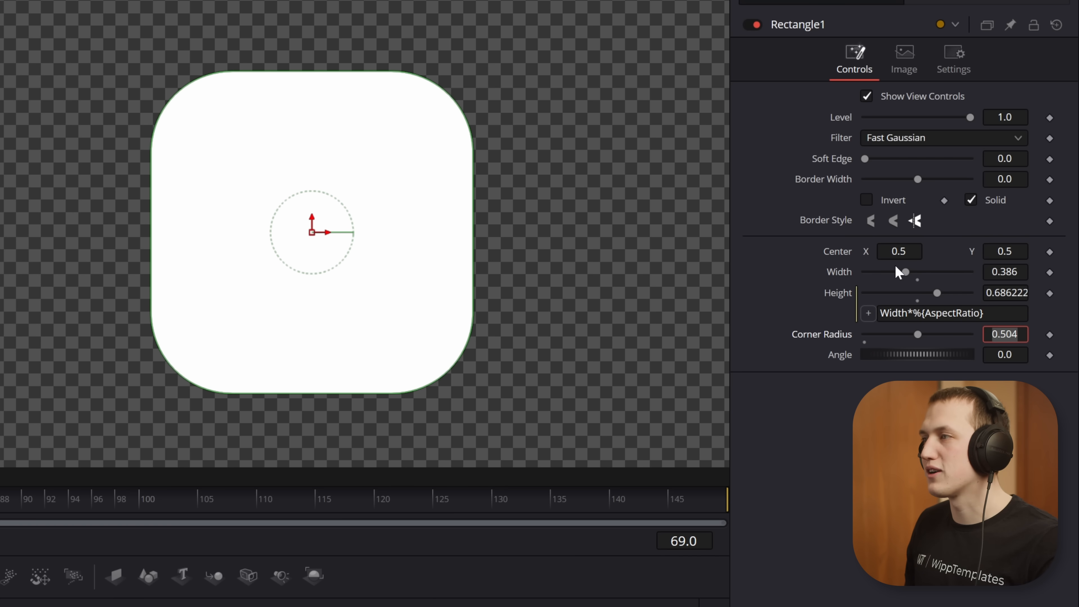
left_click_drag(897, 272, 896, 273)
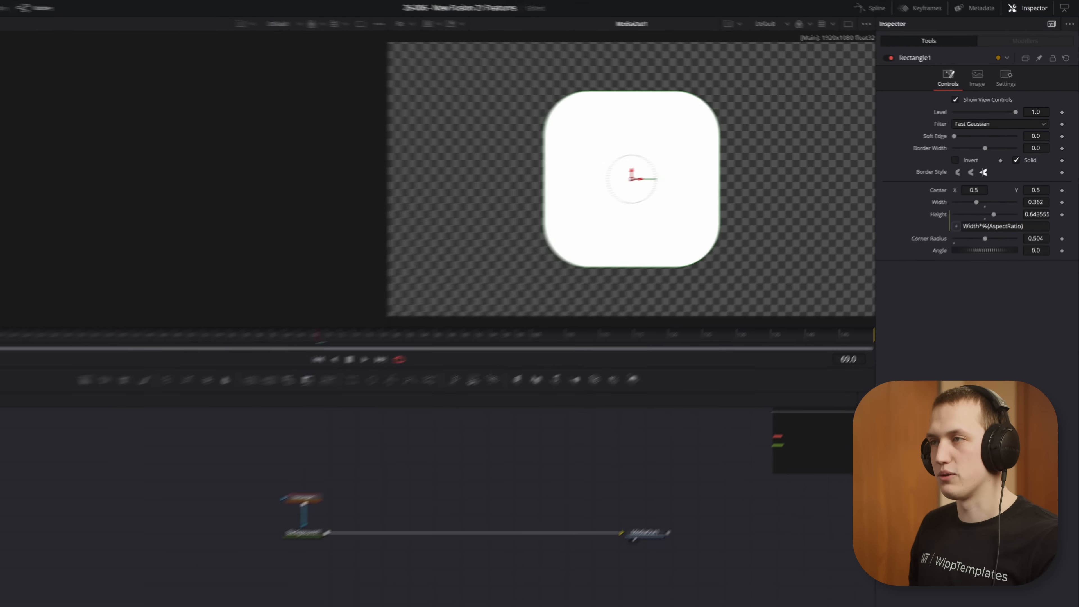
Open the project's Master Settings at the timeline resolution options and save the settings
key("shift+9")
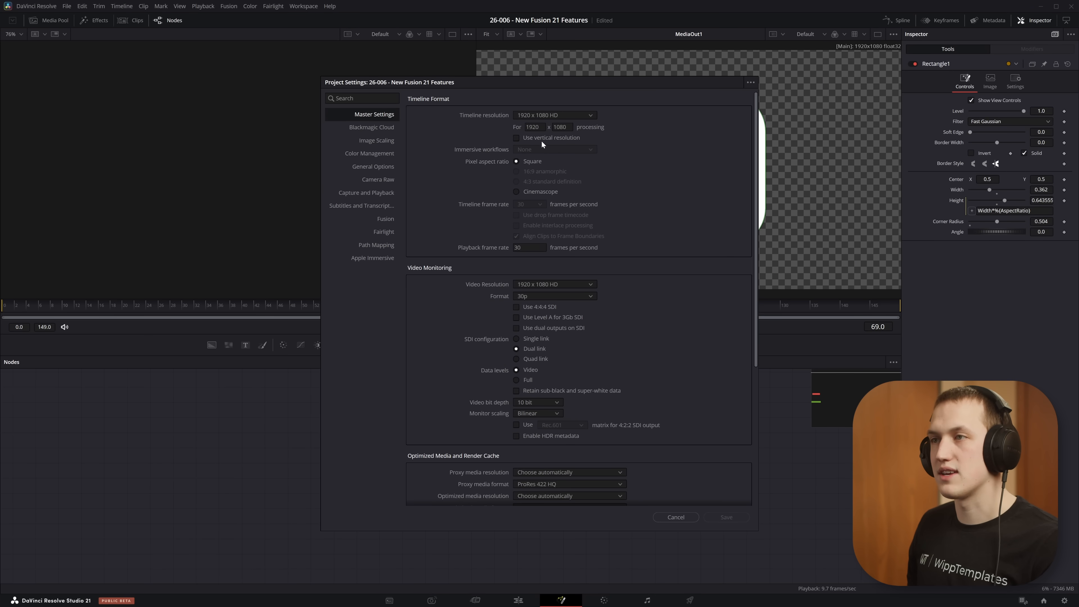
left_click(725, 517)
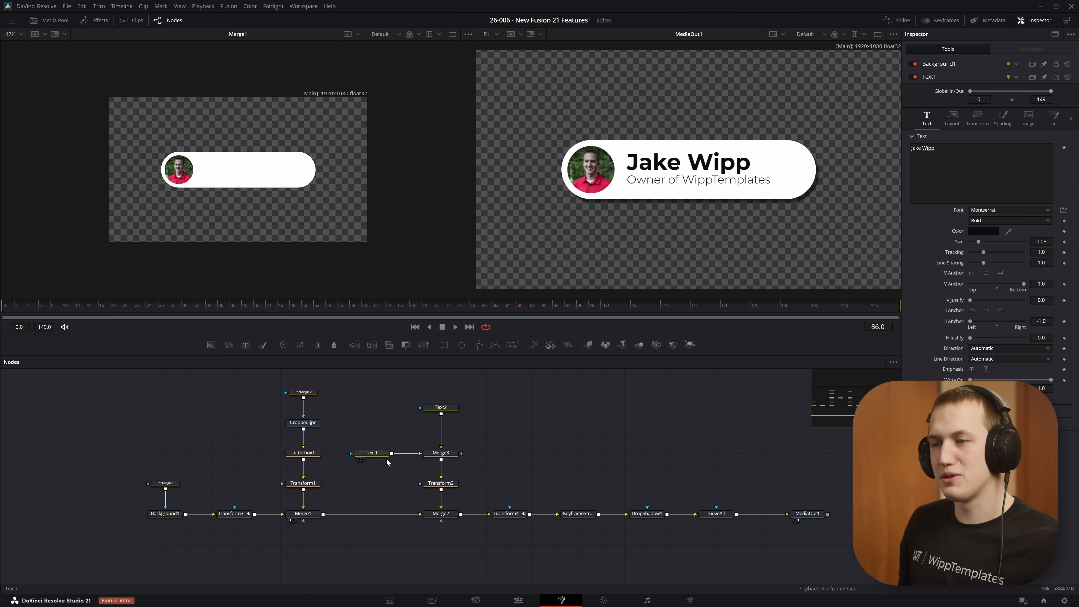
Select Text1, Rectangle1 and Background1 in that order, add all other nodes except MediaOut1, and create a macro from them
left_click(381, 453)
left_click(168, 484, "ctrl")
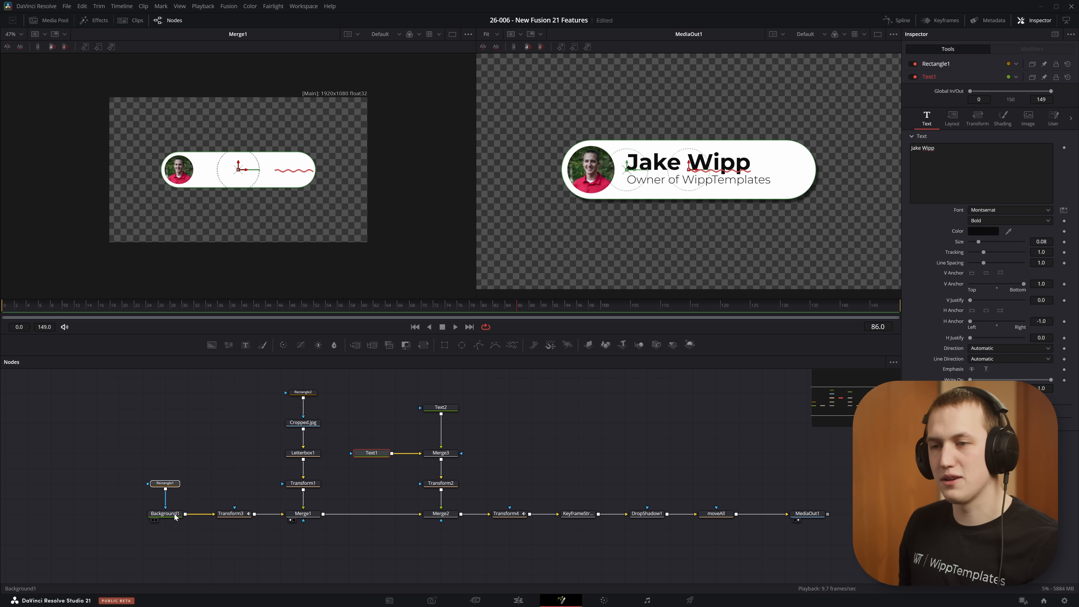
left_click(172, 513, "ctrl")
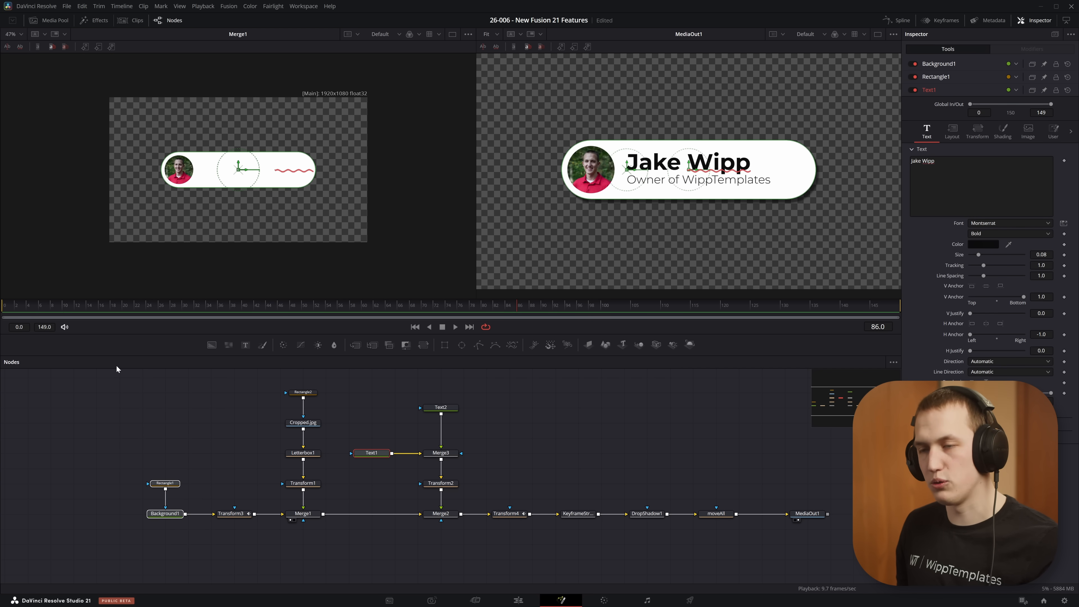
left_click_drag(110, 372, 725, 557)
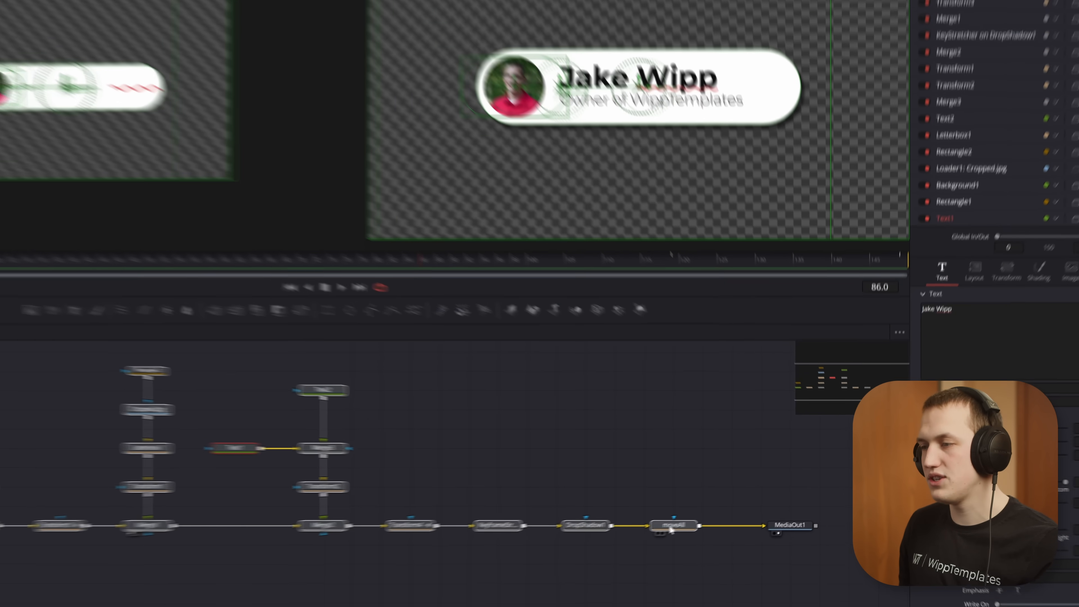
right_click(712, 513)
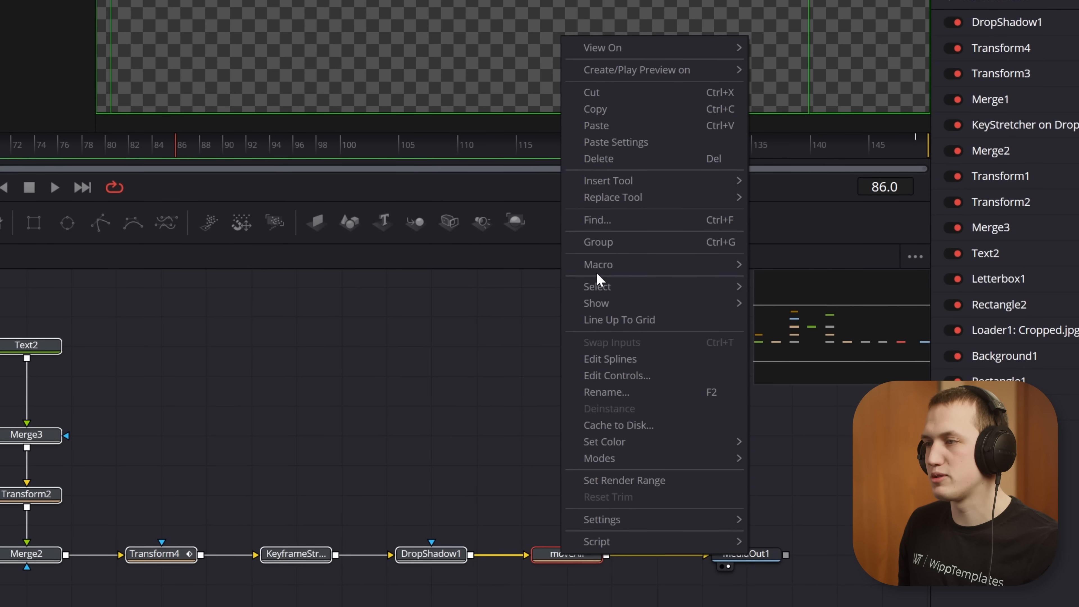
mouse_move(604, 265)
left_click(803, 265)
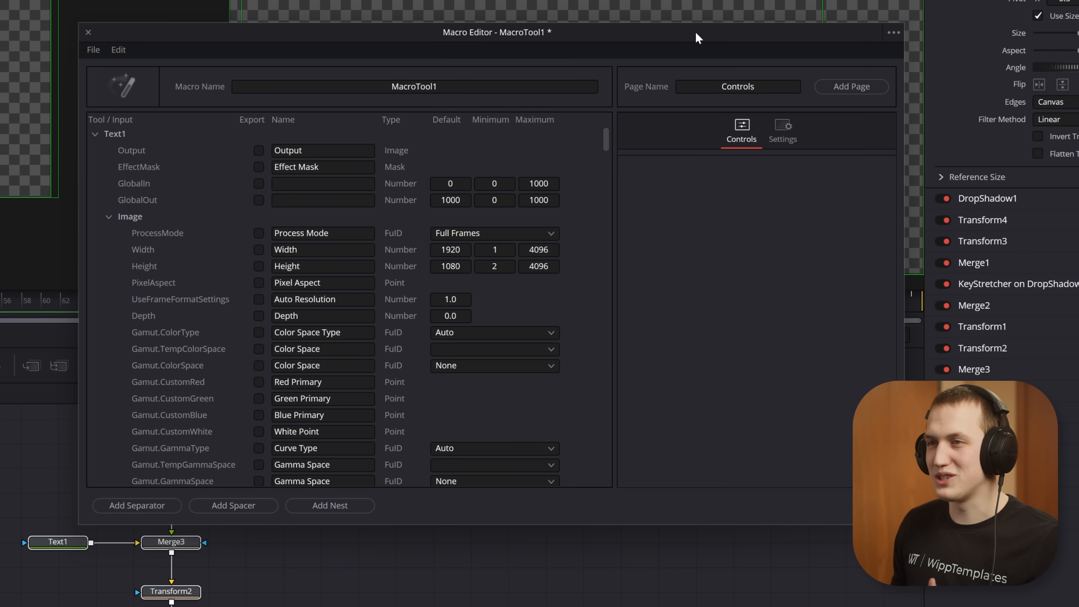
Collapse Text1's Image group and export its Styled Text, Font, Style, Color, Size, Tracking and Line Spacing inputs, trying out control reordering
left_click(113, 216)
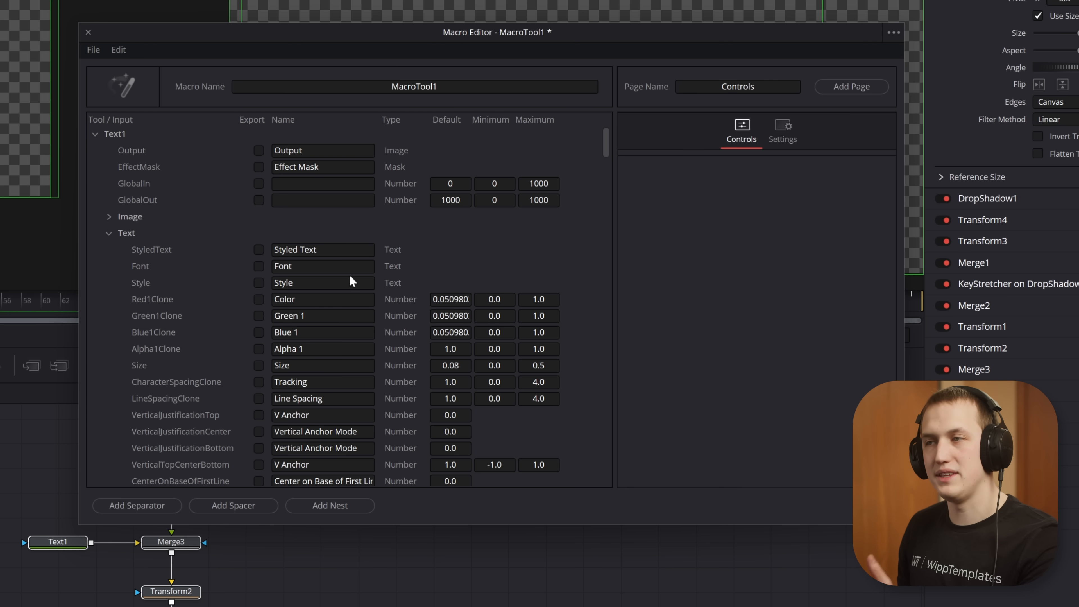
left_click(259, 250)
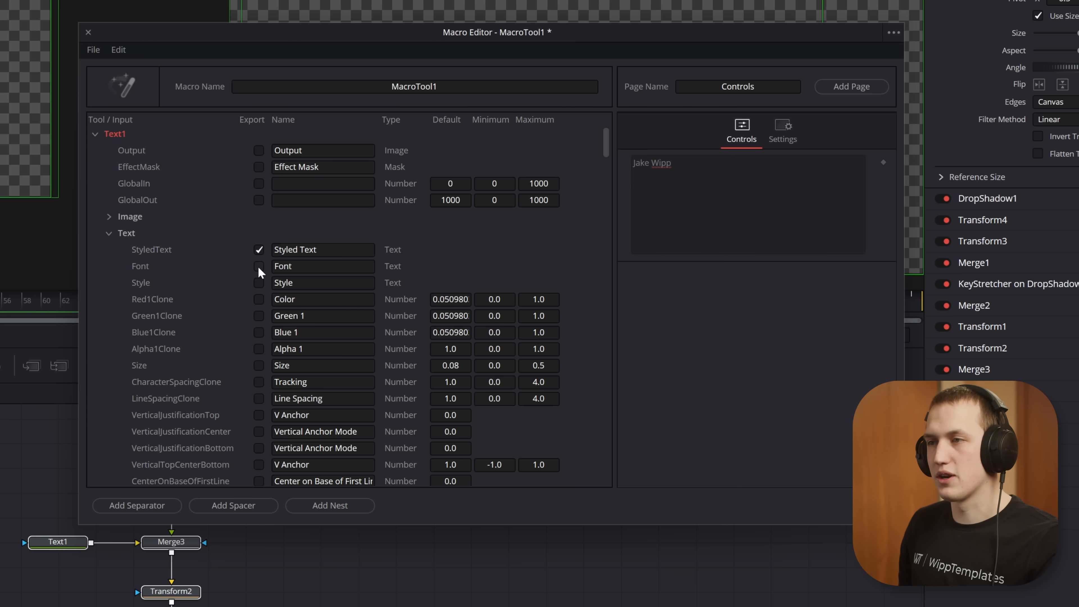
left_click(258, 266)
left_click(259, 283)
left_click(259, 299)
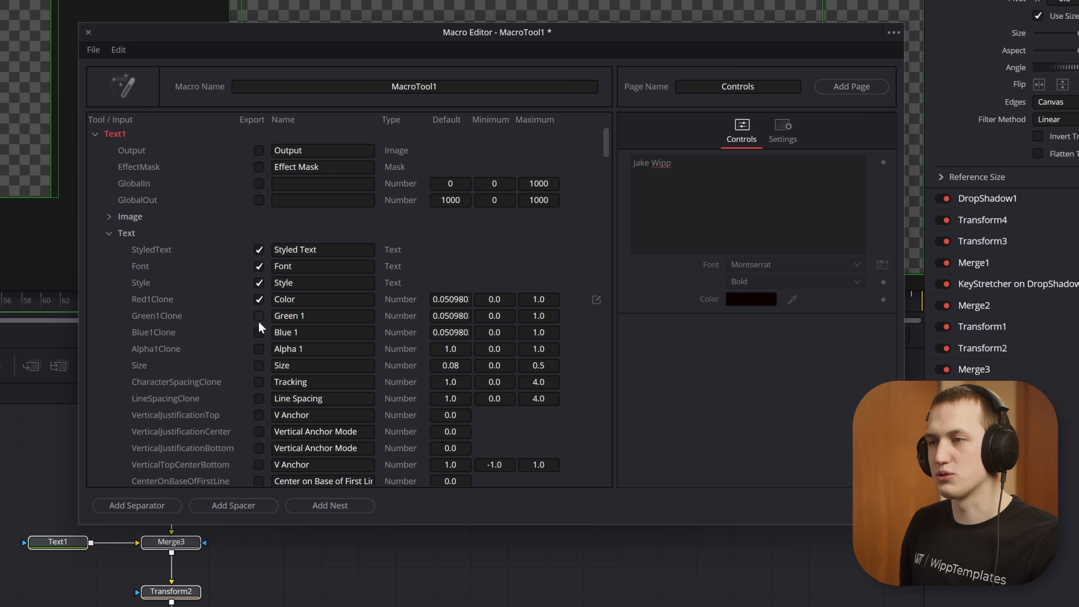
left_click(258, 366)
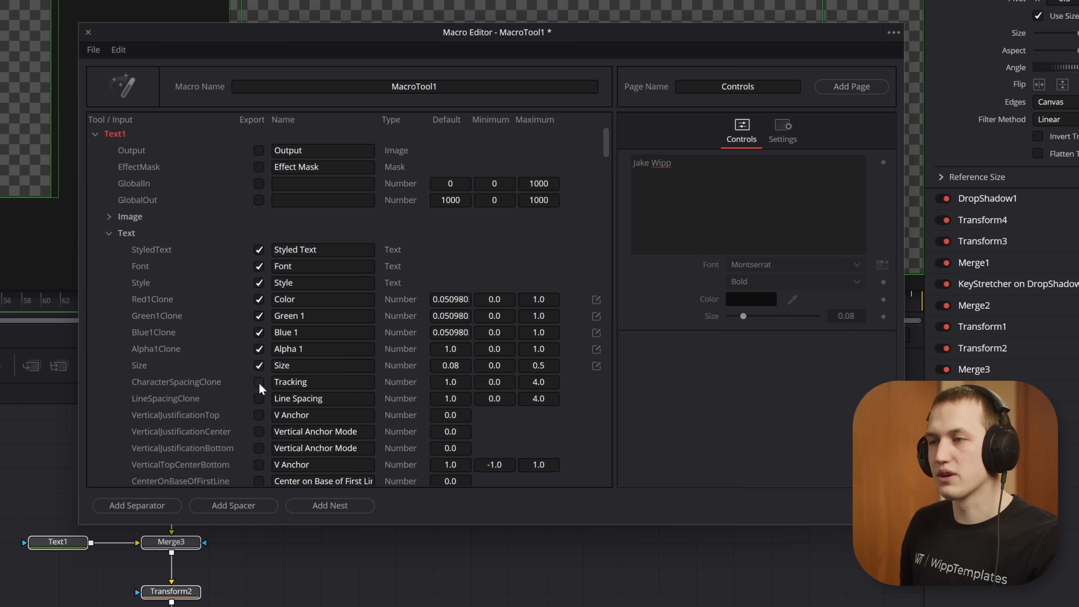
left_click(259, 382)
left_click(259, 399)
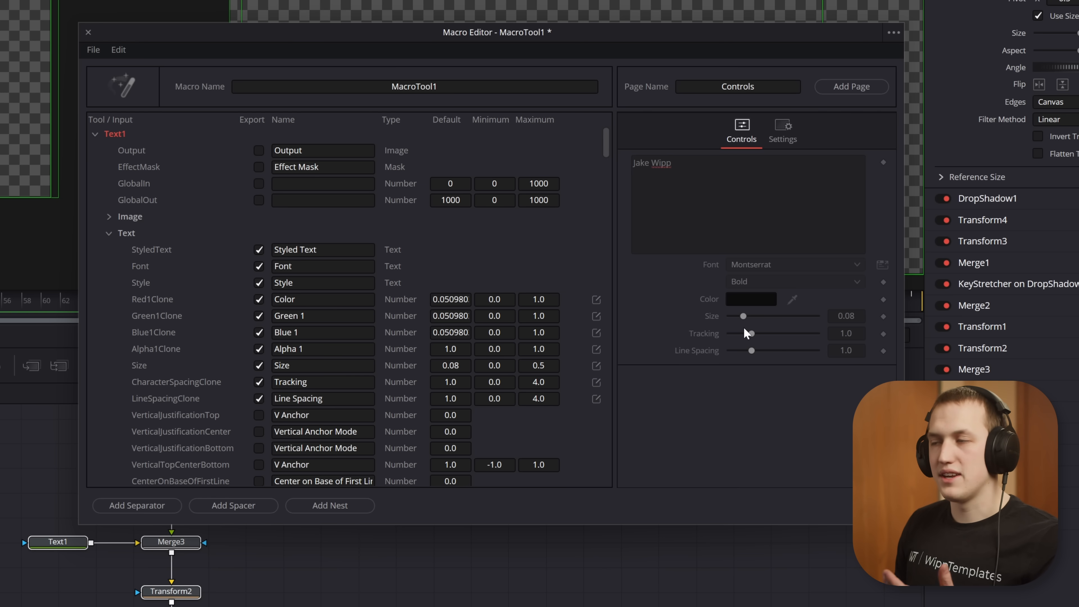
left_click_drag(710, 357, 708, 330)
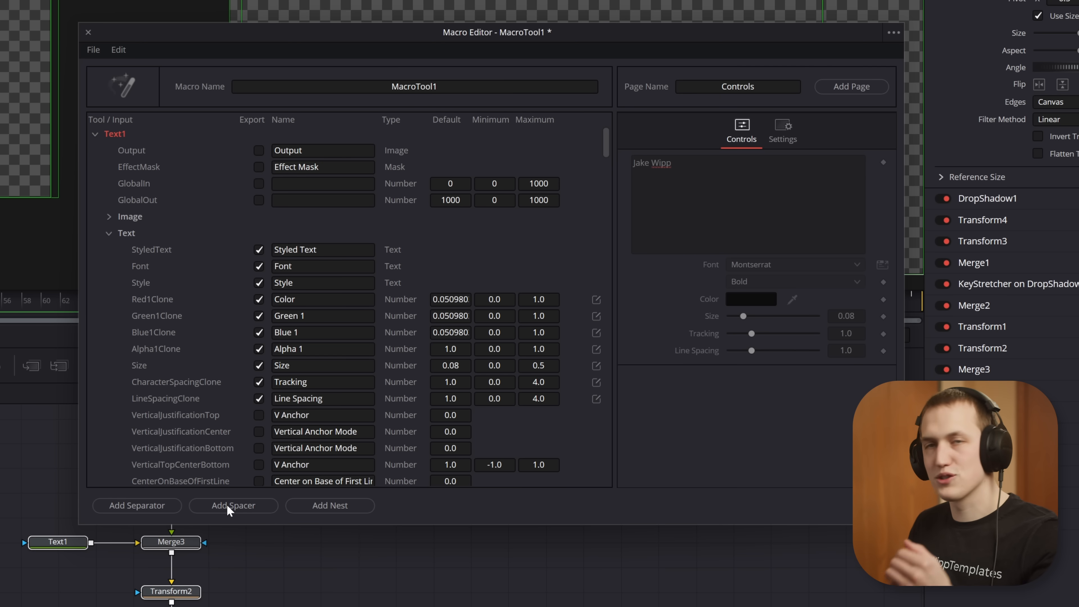
Add a nest above the exported controls and place the text, font, style, color, size, tracking and line spacing controls inside it
left_click(303, 507)
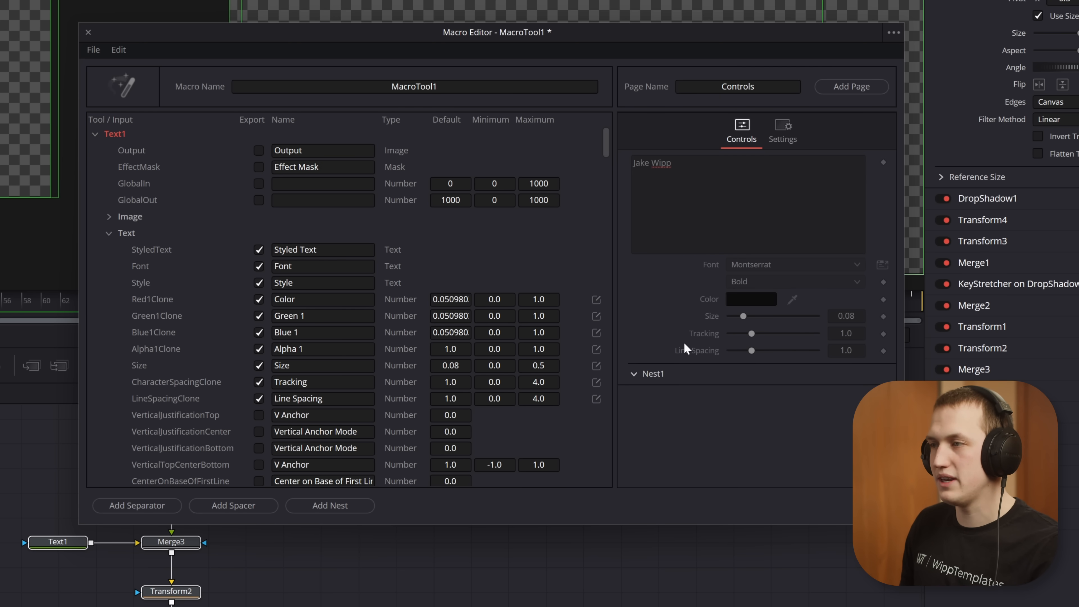
left_click_drag(653, 370, 657, 153)
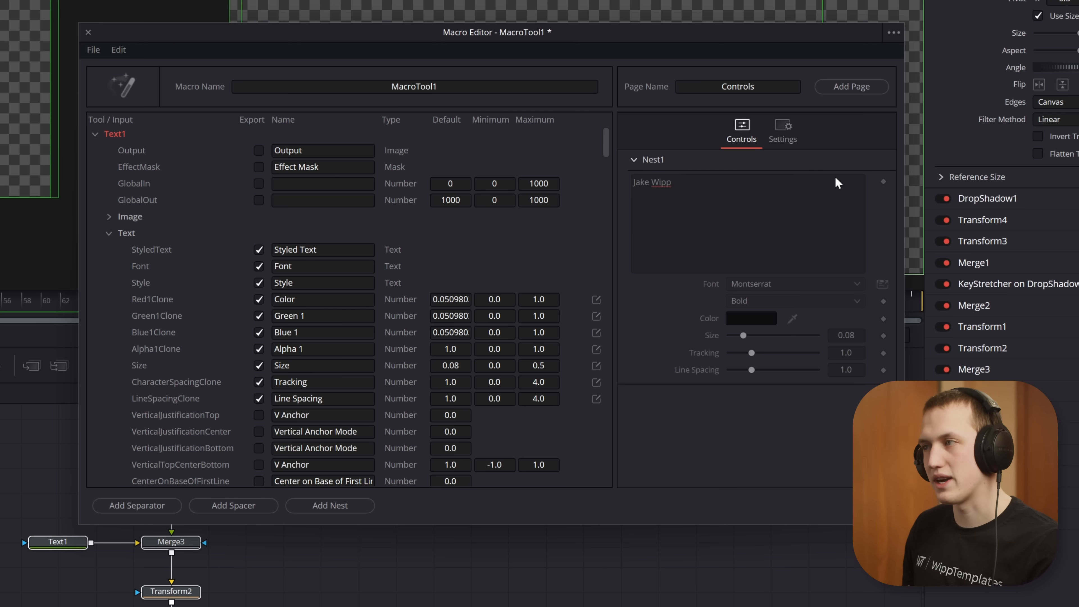
left_click_drag(674, 208, 672, 165)
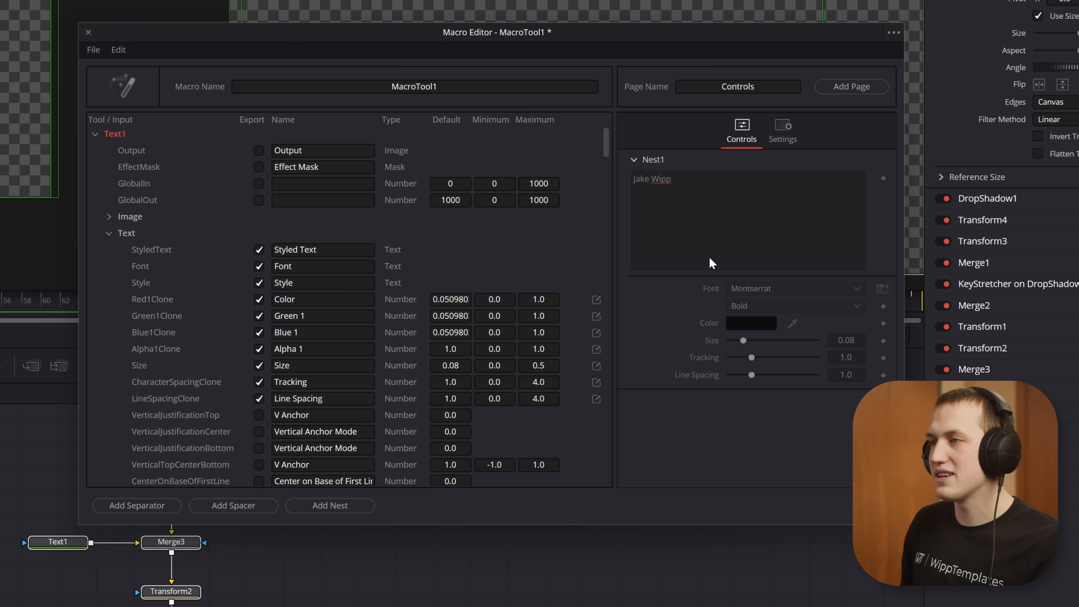
left_click_drag(721, 286, 704, 249)
left_click_drag(718, 316, 711, 301)
mouse_move(714, 340)
left_mouse_down()
mouse_move(712, 320)
mouse_move(707, 337)
left_mouse_up()
left_click_drag(706, 378, 707, 356)
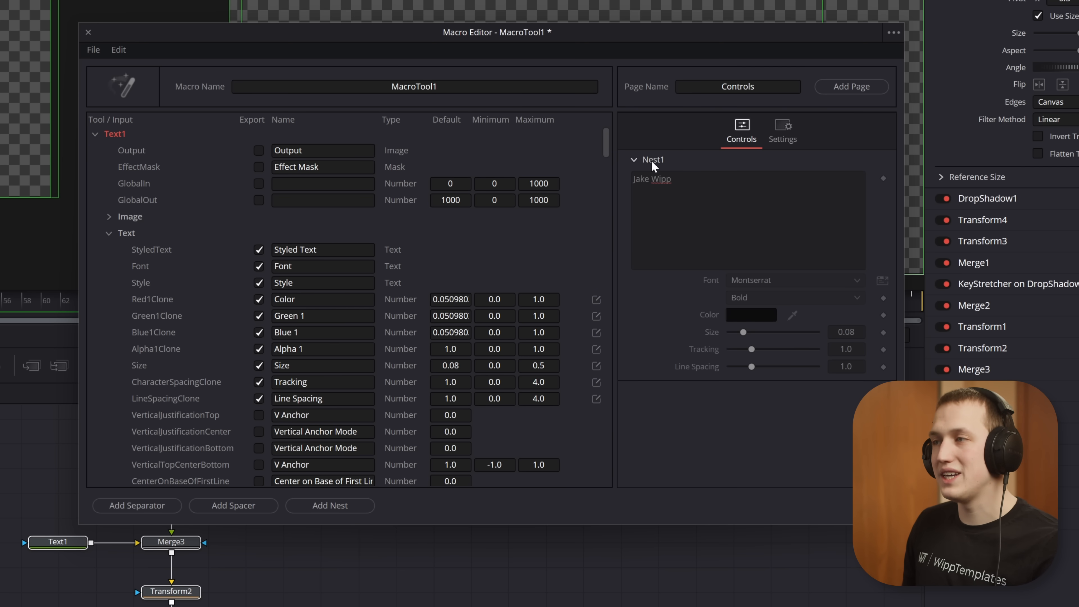
Rename Nest1 as Text and check that the nest collapses and expands in the controls preview
scroll(527, 225, "down", 15)
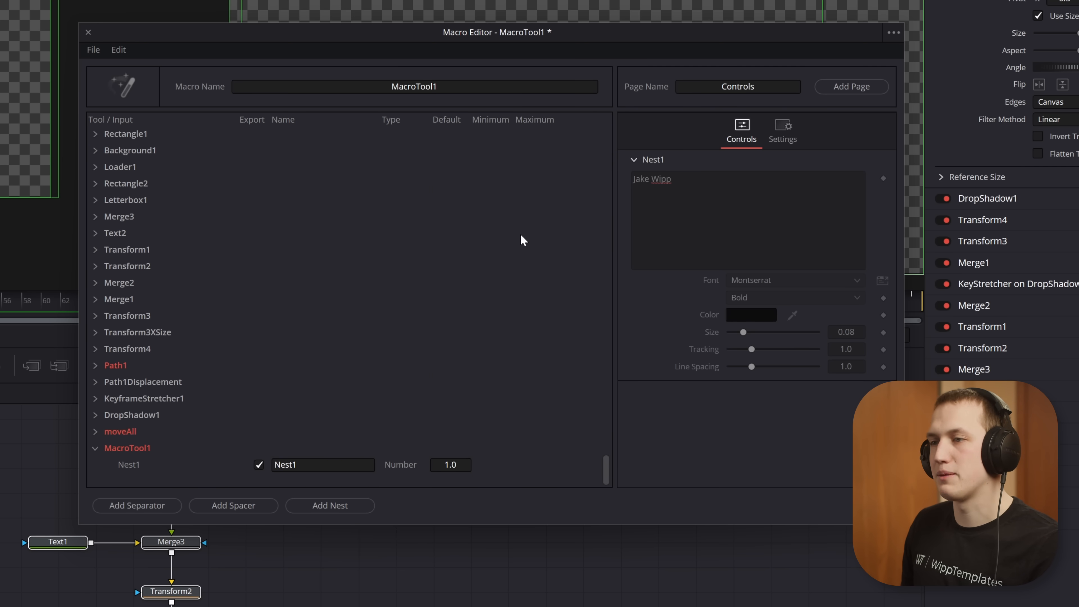
left_click(289, 464)
type("Text")
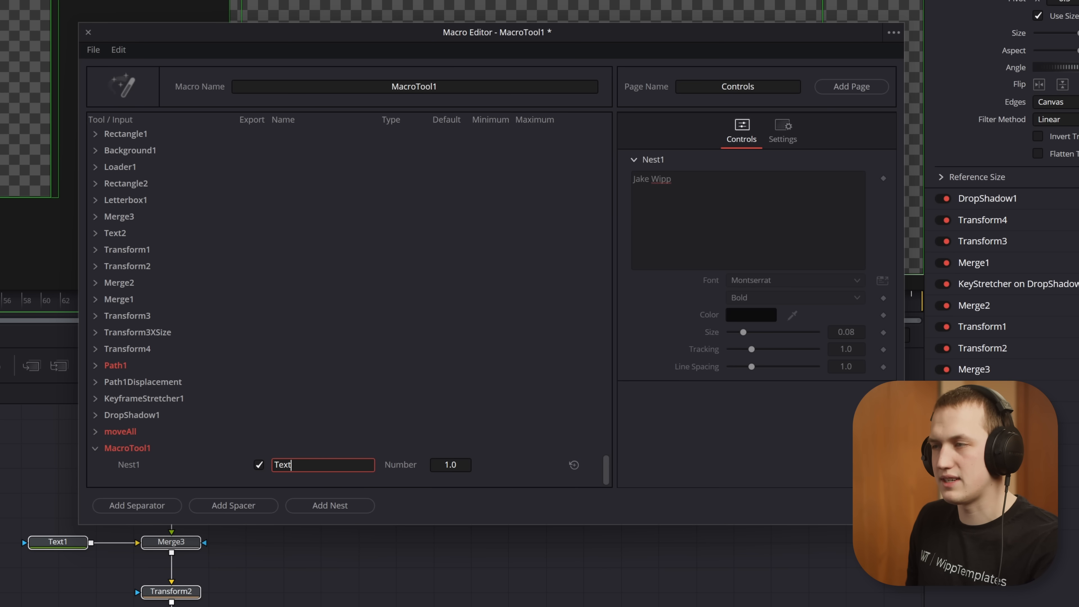
key("Return")
left_click(637, 157)
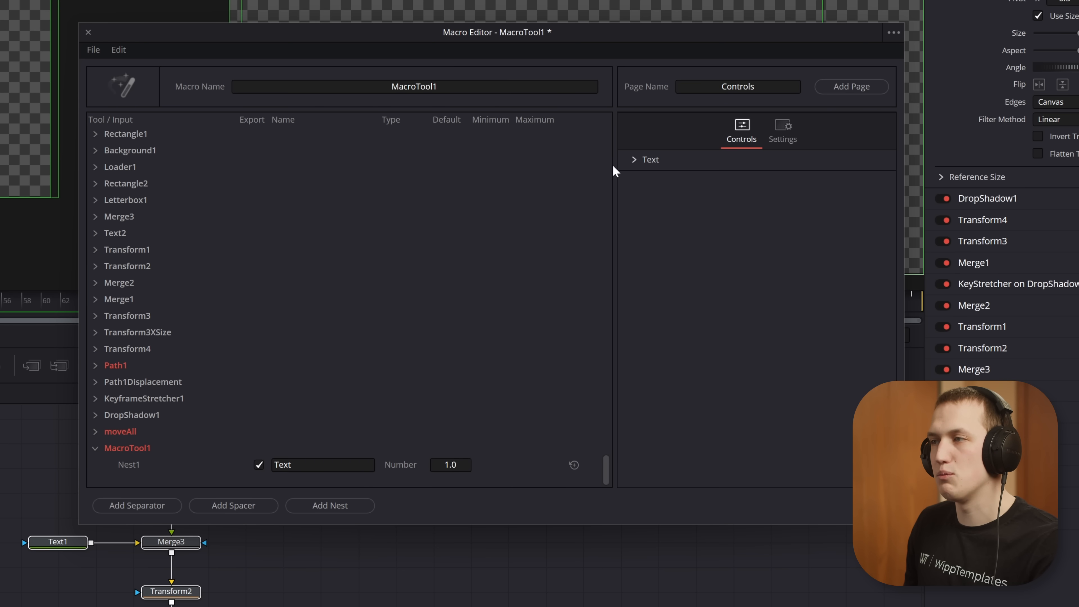
left_click(635, 160)
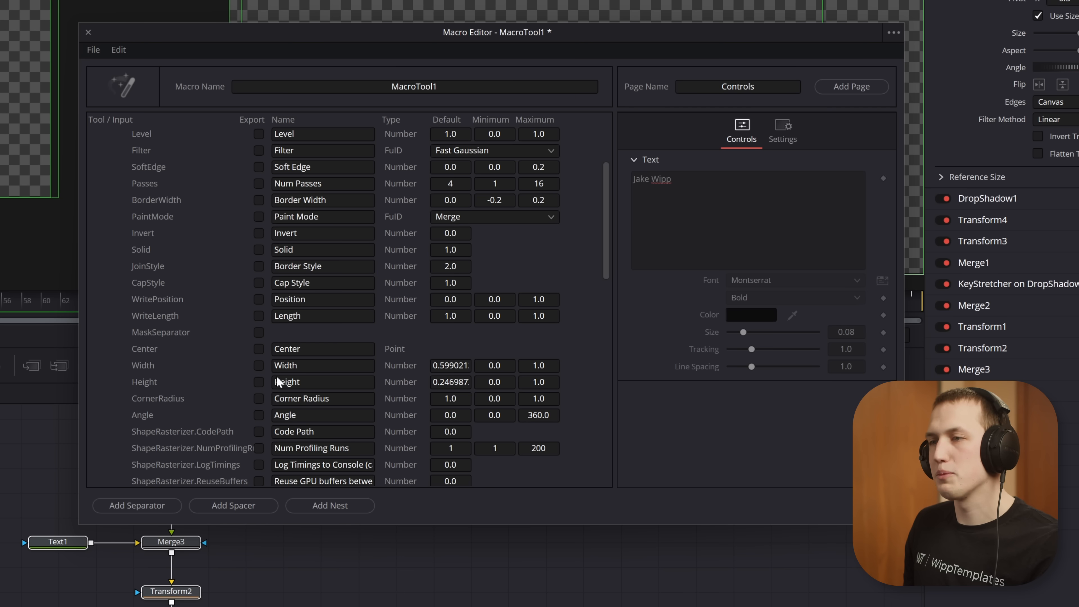
Export Rectangle1's Width, Height and Corner Radius inputs and add a separator below them
left_click(259, 365)
left_click(258, 382)
left_click(258, 398)
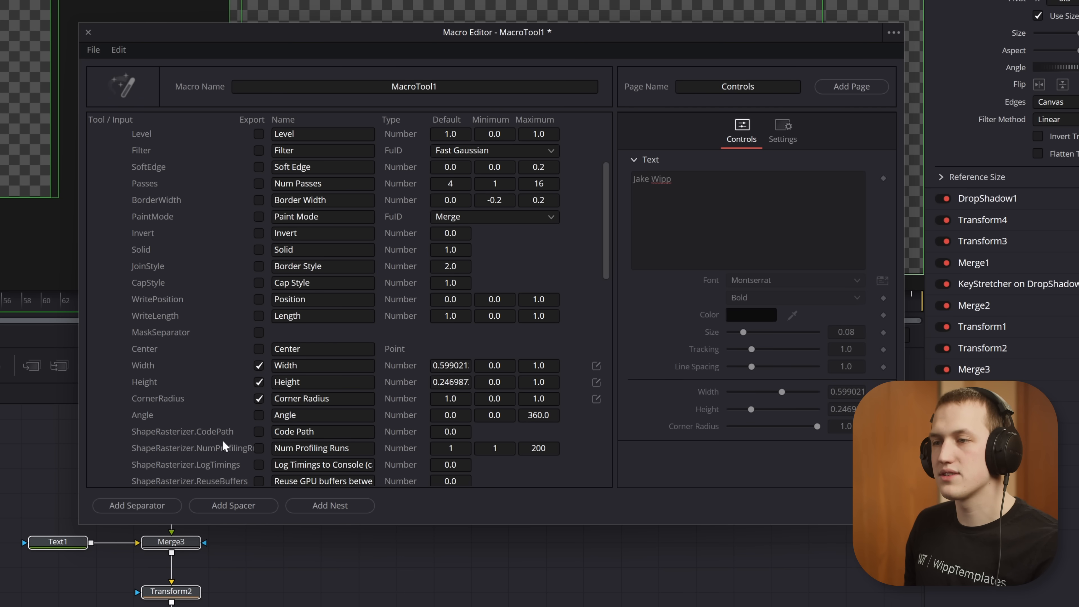
left_click(158, 511)
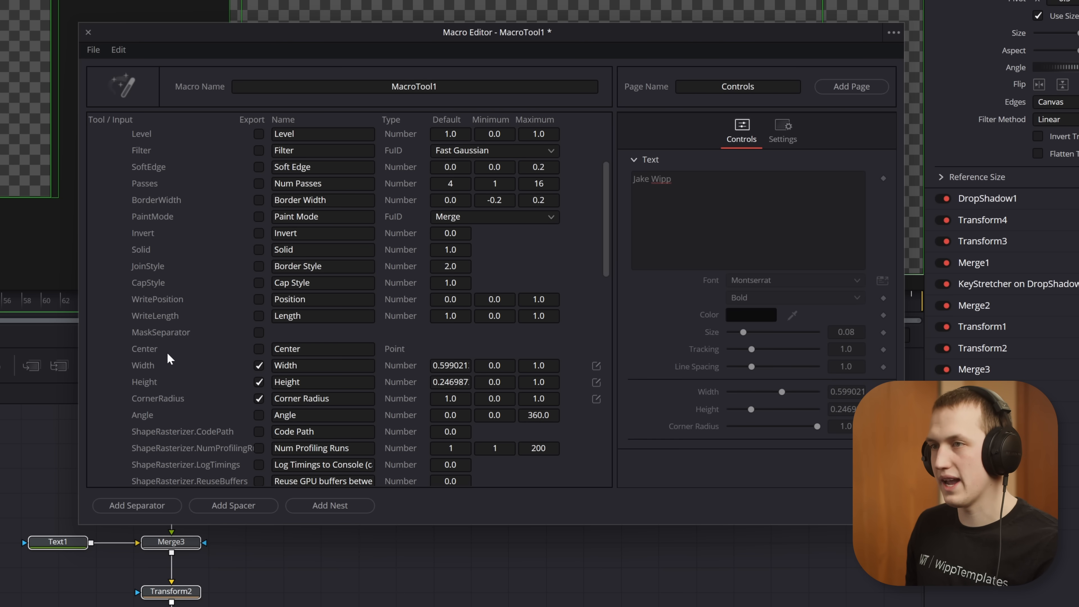
Collapse Rectangle1 and export Background1's top left red, green, blue and alpha color inputs
scroll(169, 358, "up", 2)
left_click(95, 150)
left_click(95, 167)
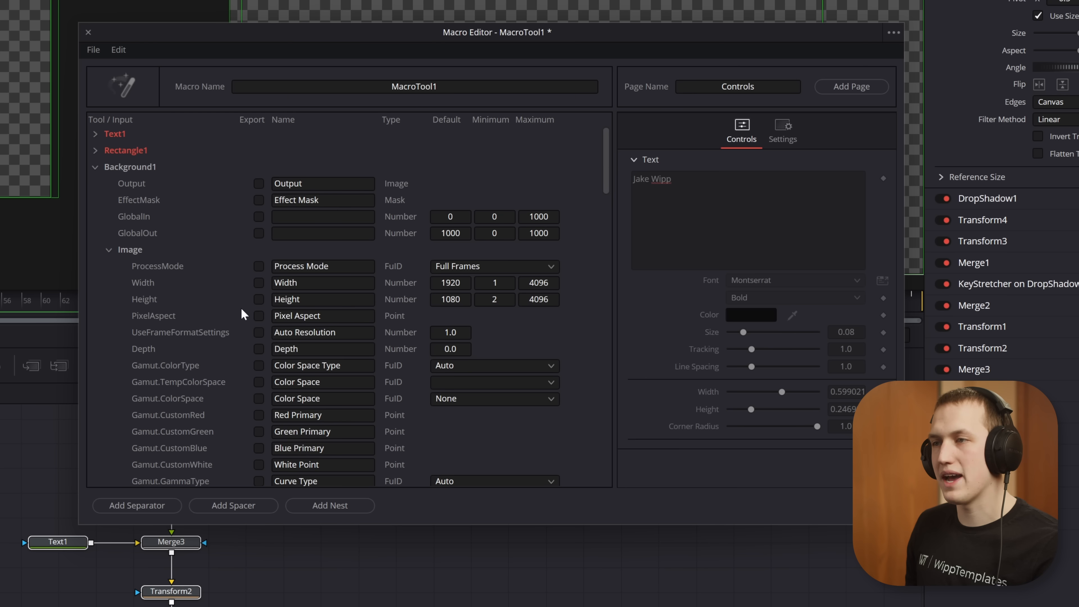
left_click(109, 250)
left_click(258, 299)
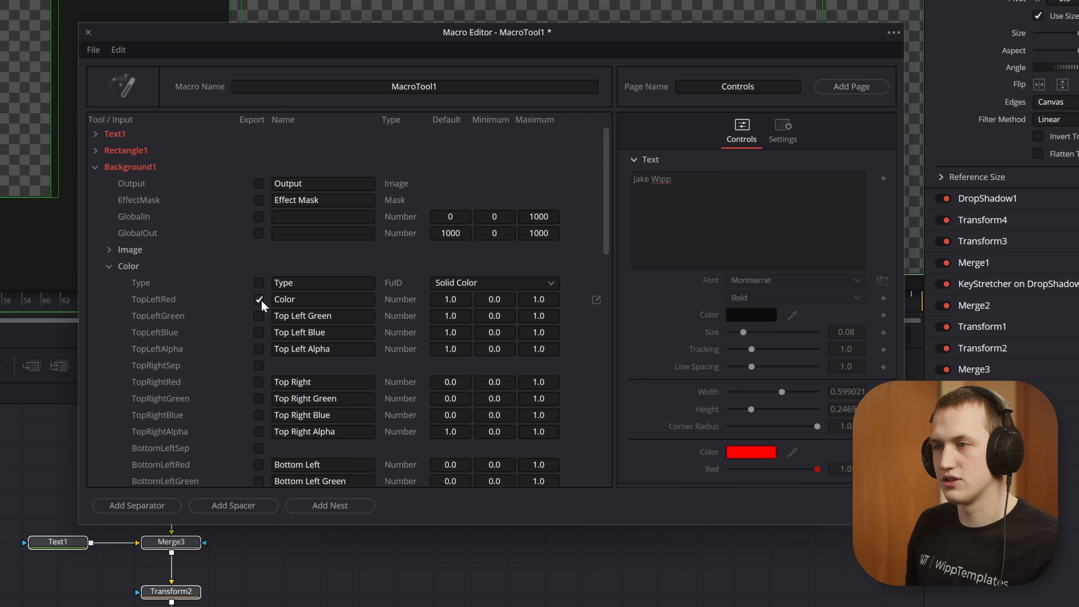
left_click(259, 316)
left_click(258, 332)
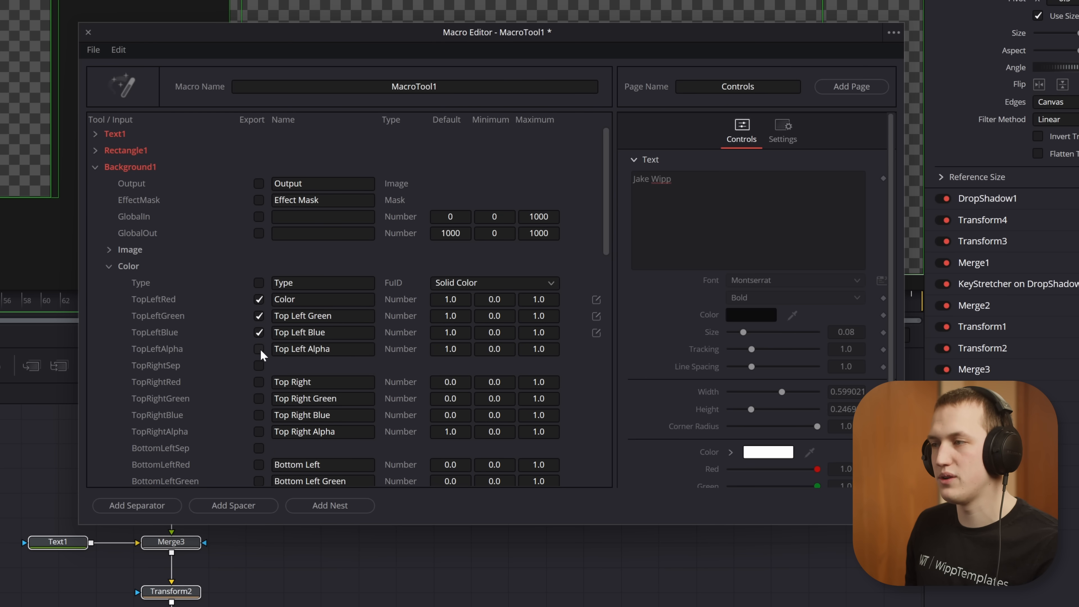
scroll(717, 380, "down", 2)
scroll(644, 145, "up", 2)
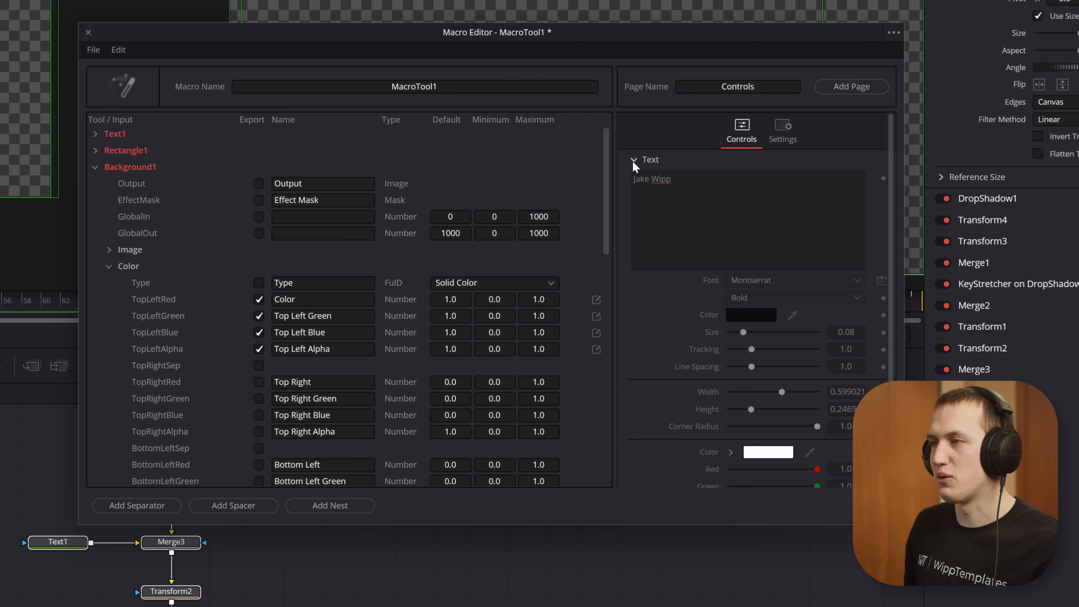
Add a second nest named Bar and place the width, height, corner radius and background color controls inside it
left_click(634, 159)
left_click(339, 509)
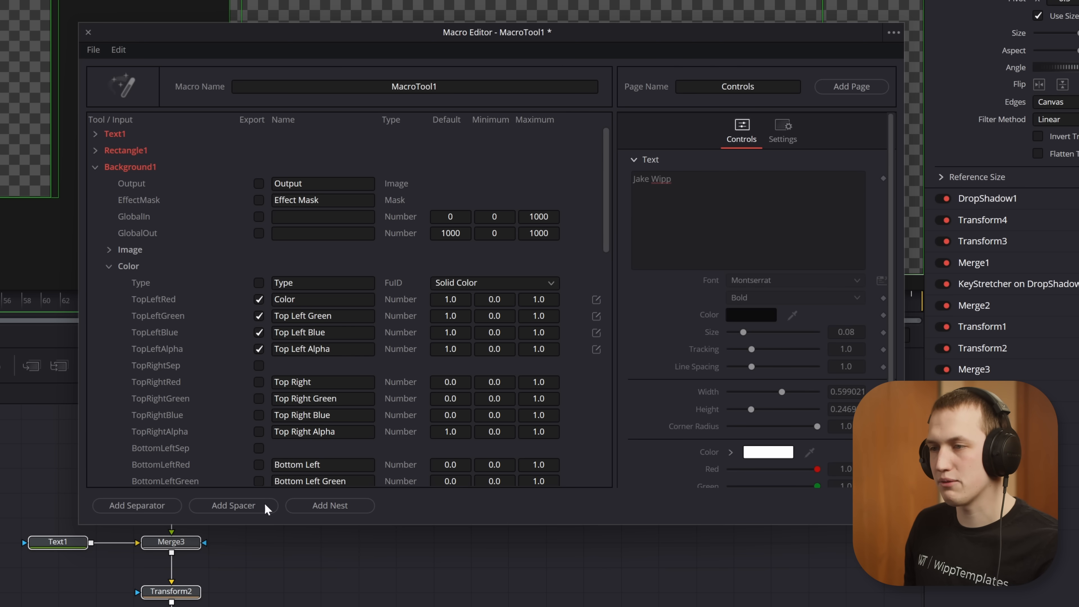
left_click(633, 160)
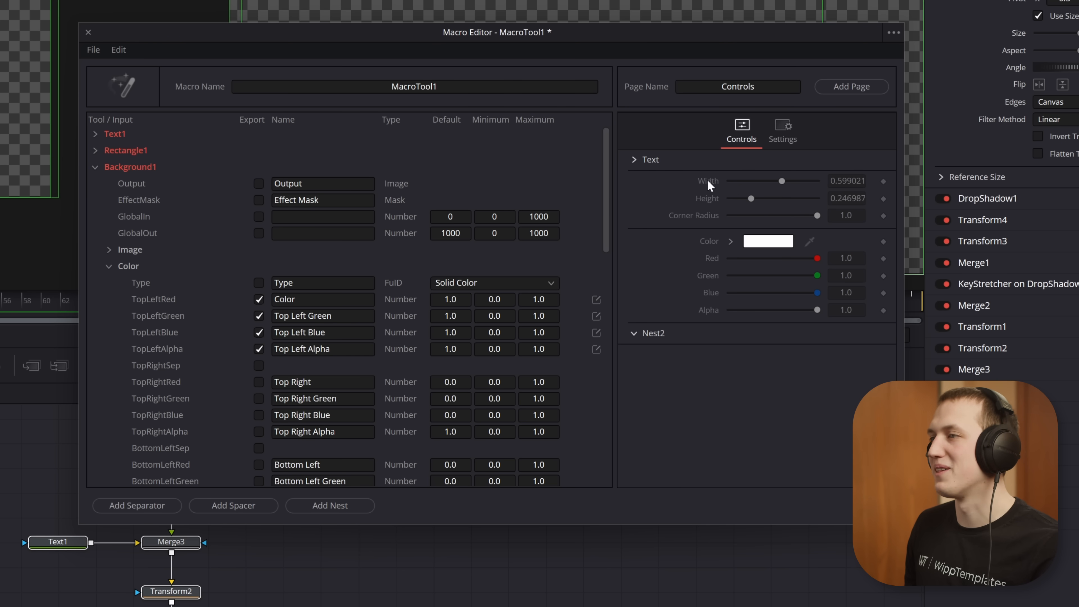
left_click_drag(707, 180, 659, 336)
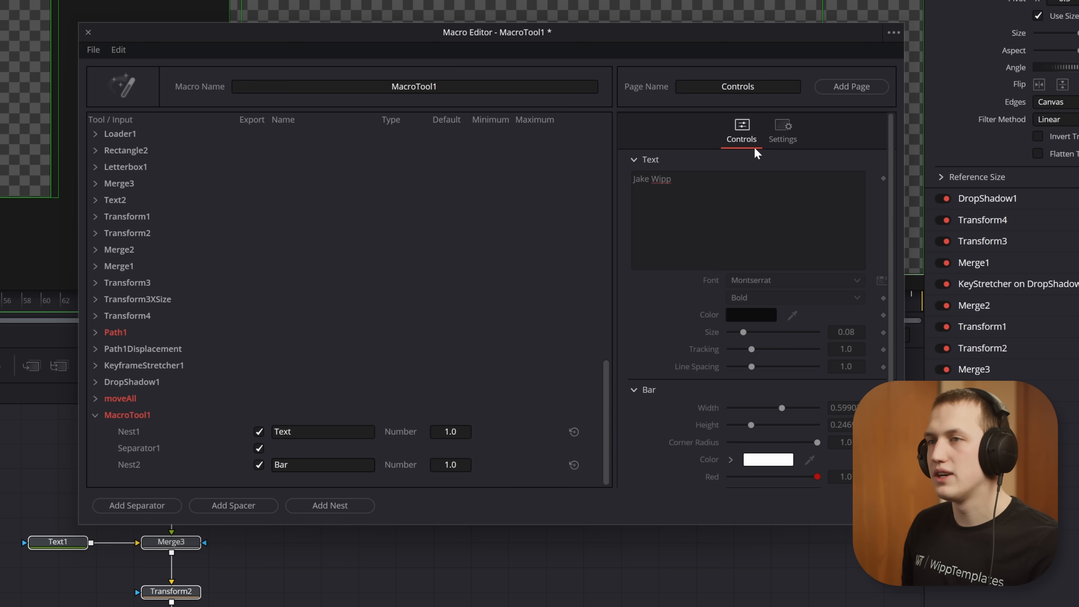
left_click(118, 50)
mouse_move(93, 49)
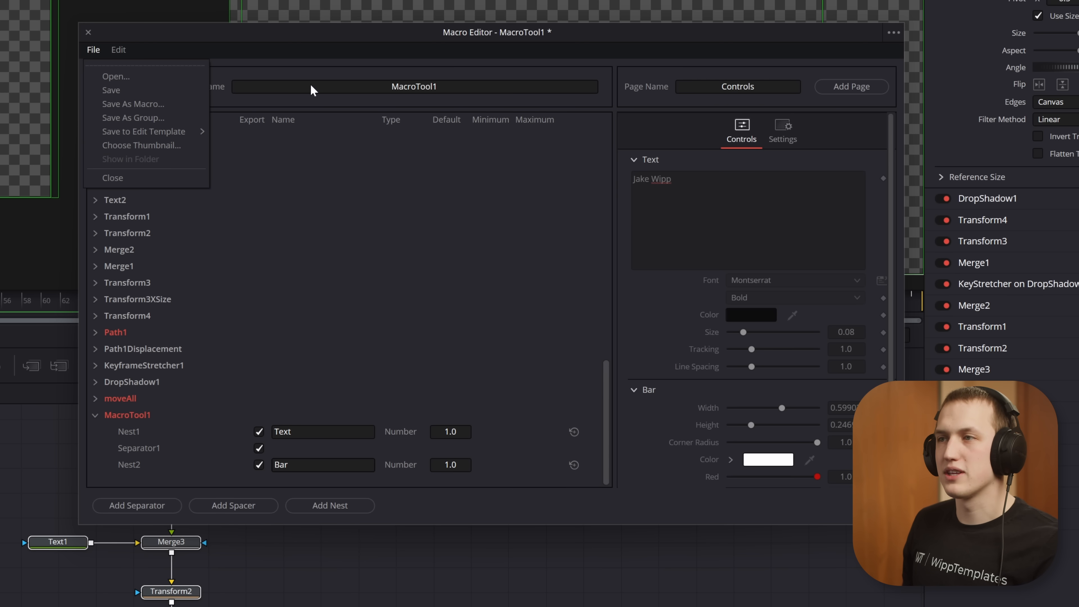
left_click(318, 67)
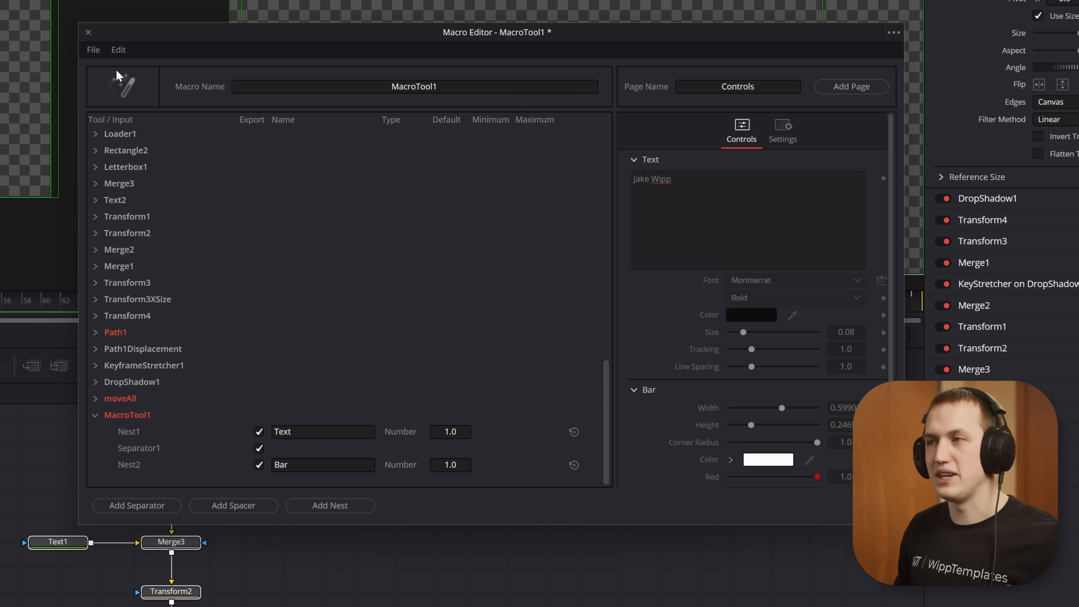
Name the macro Profile V2 and save it as a title template for the Edit page
double_click(415, 86)
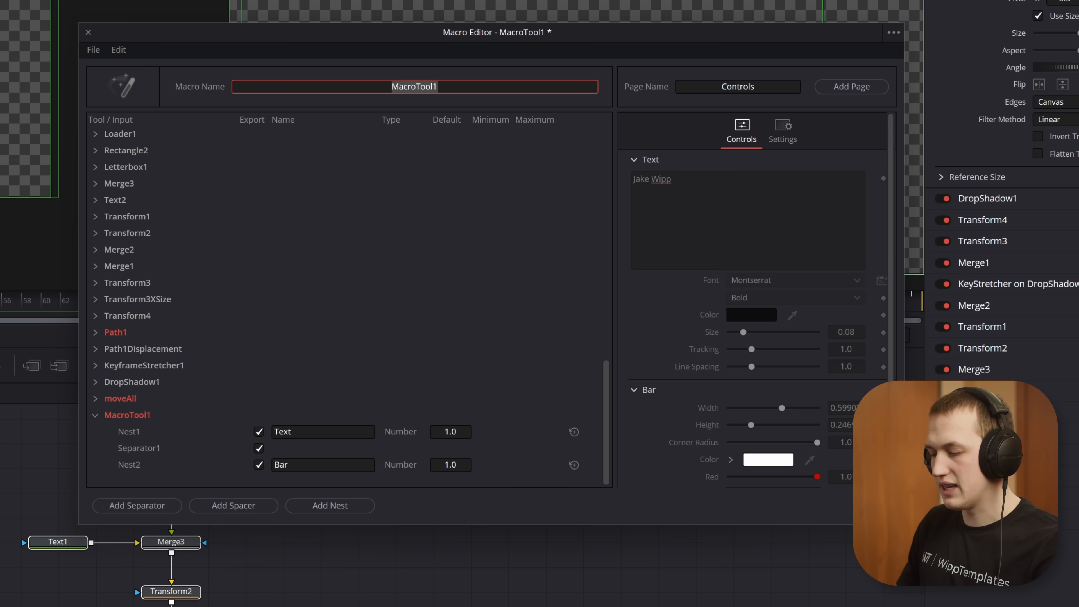
key("BackSpace")
type("Profile V2")
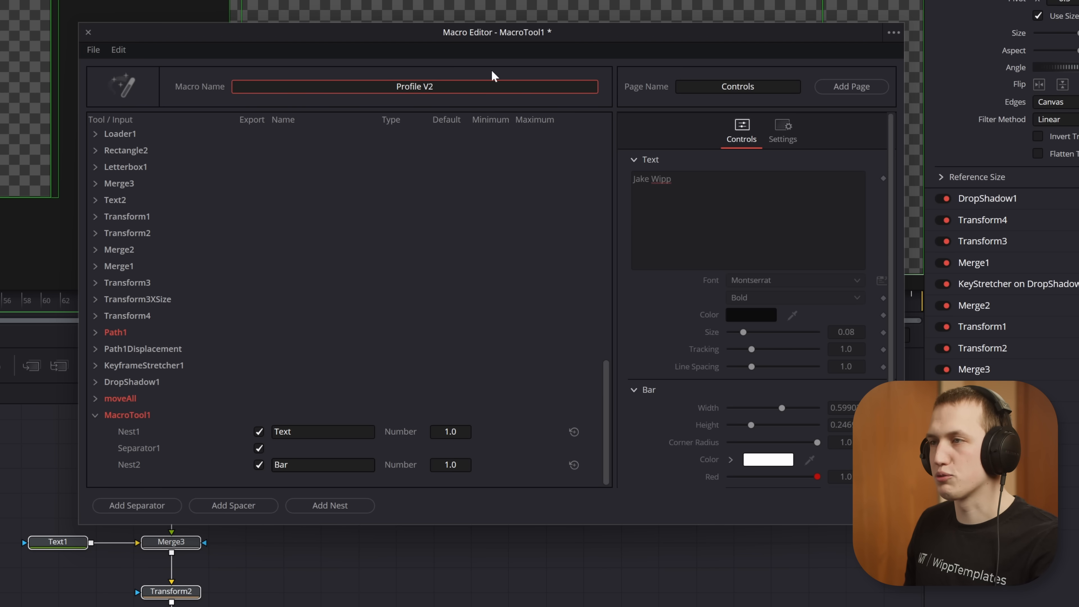
left_click(94, 50)
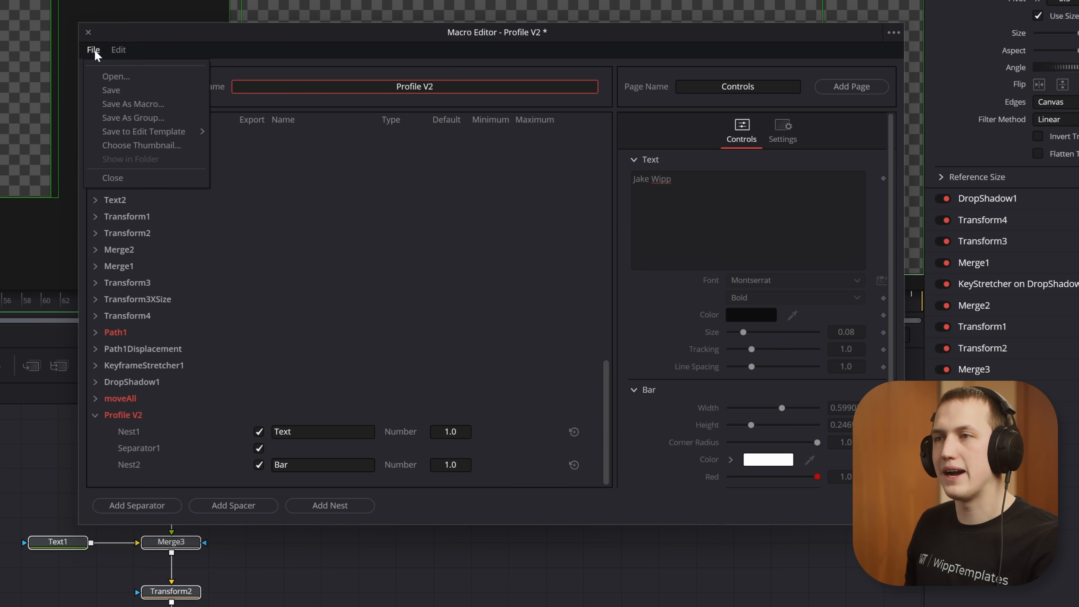
left_click(95, 51)
left_click(95, 52)
mouse_move(124, 135)
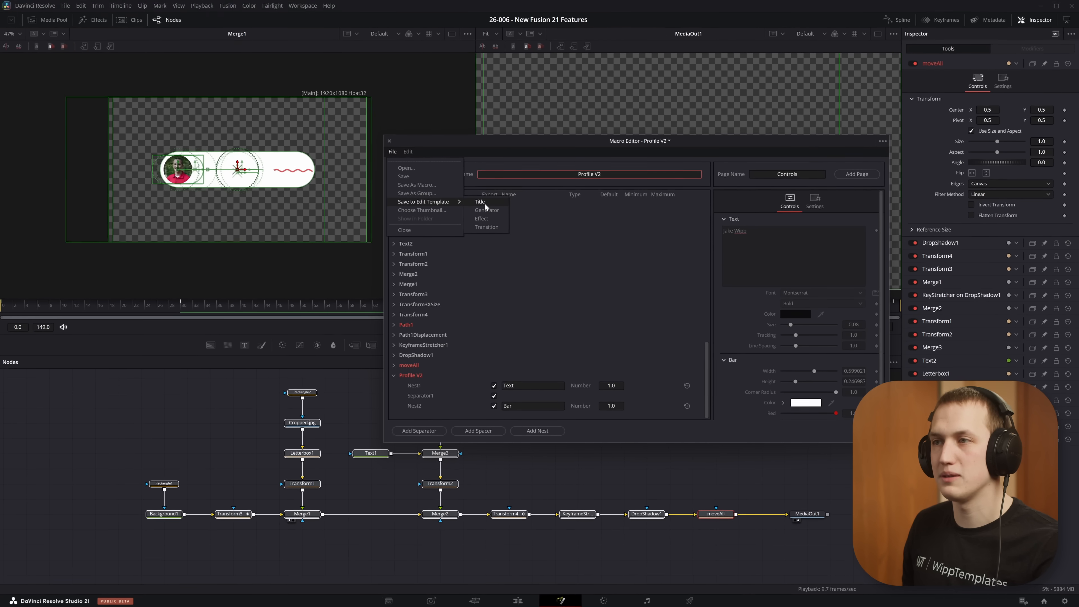
left_click(458, 196)
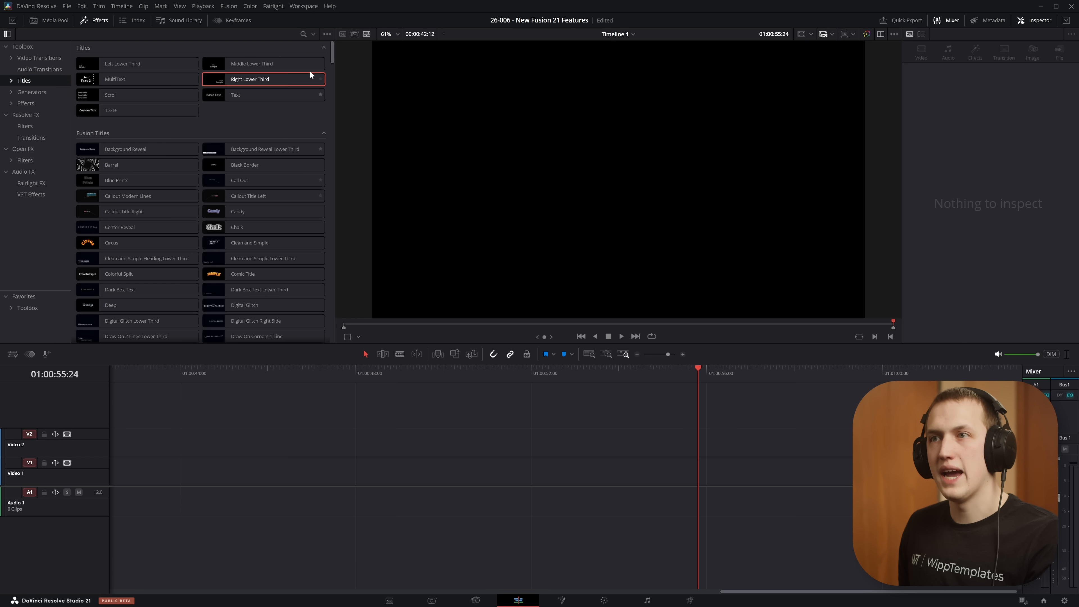
Search the Edit page's titles for "profi", place Profile V2 on the Video 1 track and move the playhead to 01:00:54:19 within the clip
left_click(303, 33)
type("profi")
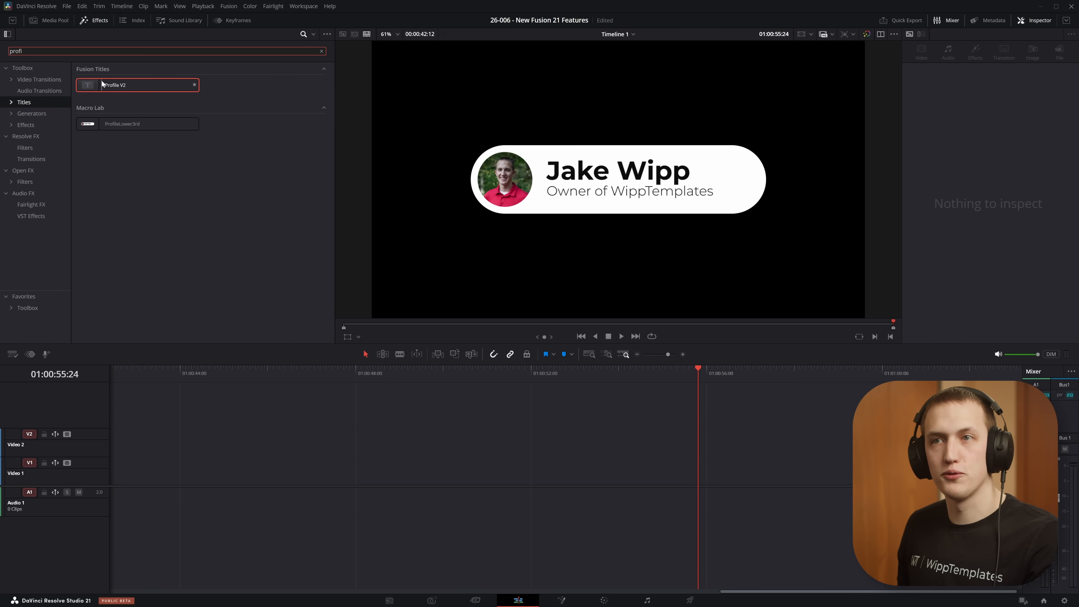
left_click_drag(106, 86, 586, 473)
left_click_drag(697, 371, 646, 381)
scroll(1009, 198, "down", 1)
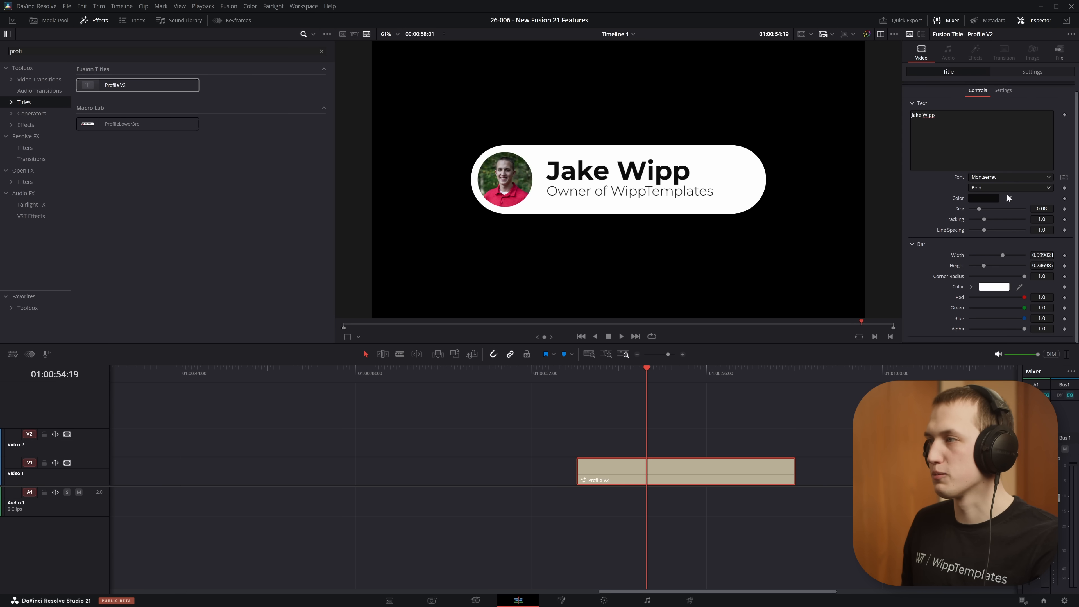